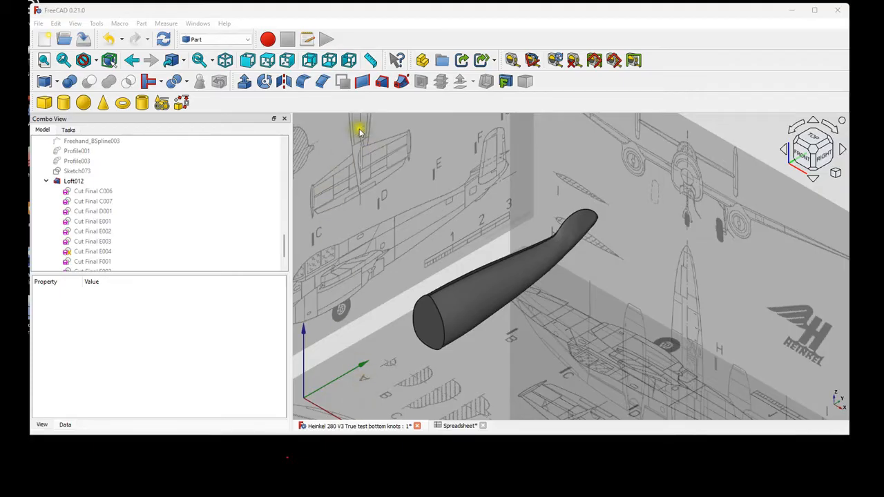
# Compare the rear fuselage loft with the aircraft side-view blueprint from the right and left sides.
pyautogui.click(287, 60)
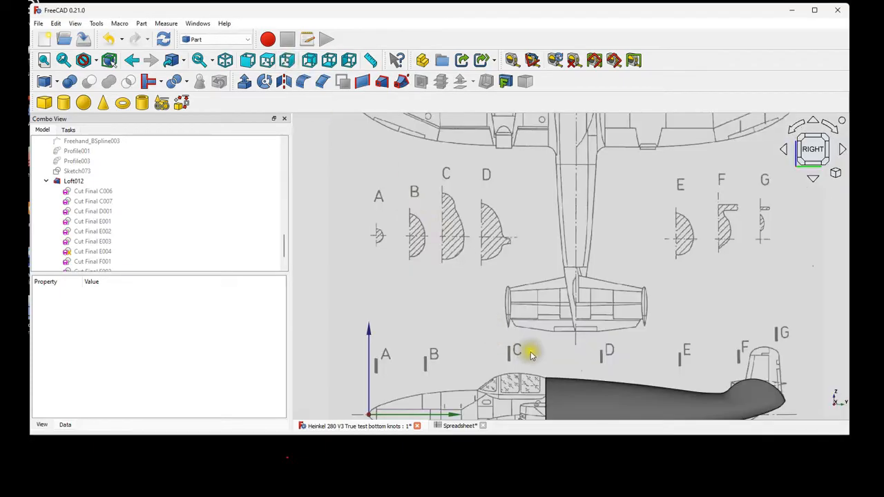
pyautogui.moveTo(573, 362); pyautogui.dragTo(477, 268, button='middle')
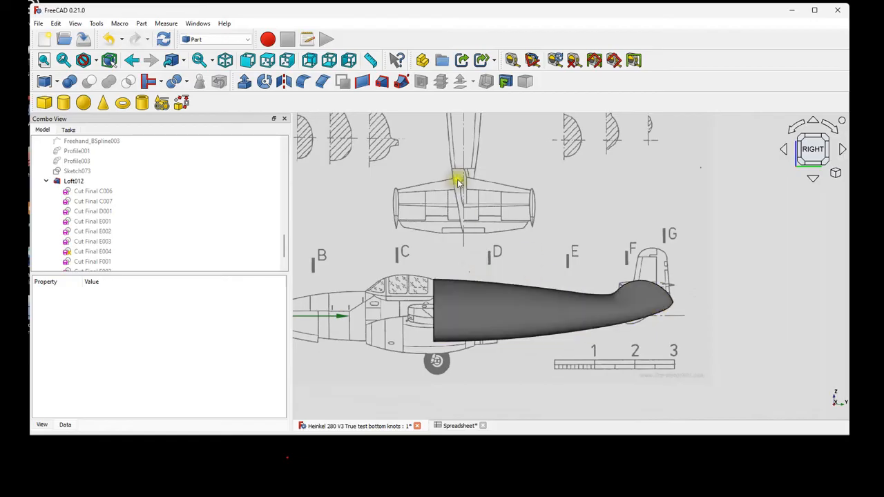
pyautogui.click(349, 61)
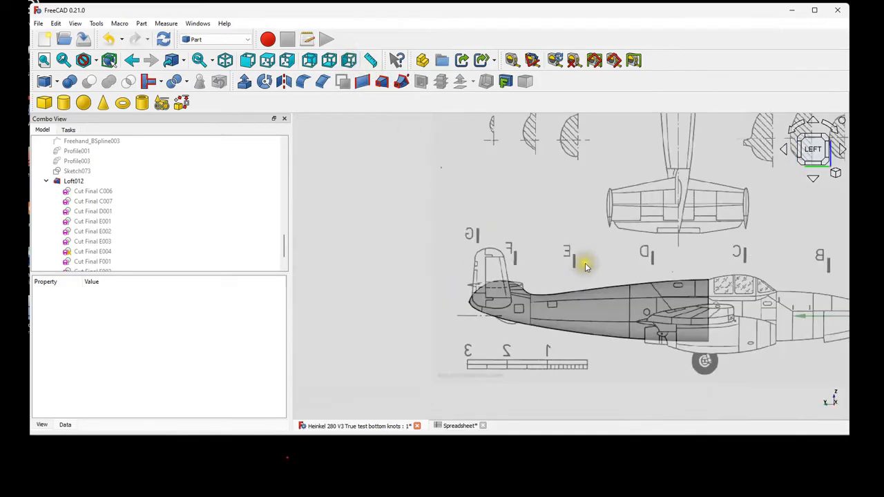
pyautogui.scroll(-2, 585, 289)
pyautogui.scroll(3, 618, 328)
pyautogui.moveTo(612, 332); pyautogui.dragTo(547, 349, button='middle')
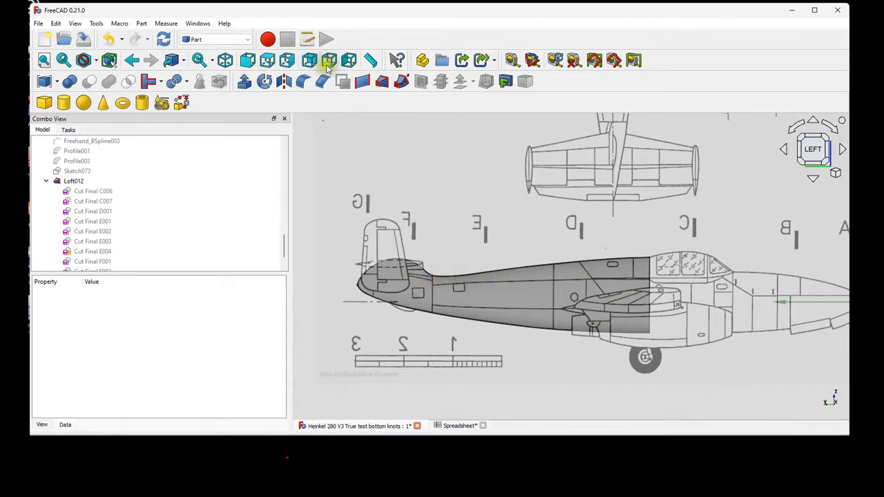
# Examine from below how the rear fuselage loft's edges follow the plan-view blueprint around the wing roots.
pyautogui.click(329, 61)
pyautogui.scroll(-3, 426, 270)
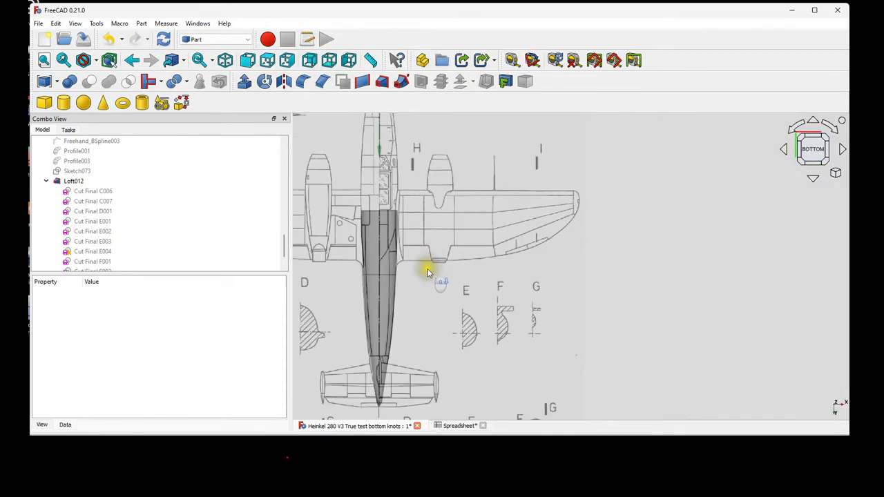
pyautogui.scroll(2, 467, 284)
pyautogui.scroll(2, 467, 284)
pyautogui.scroll(3, 414, 302)
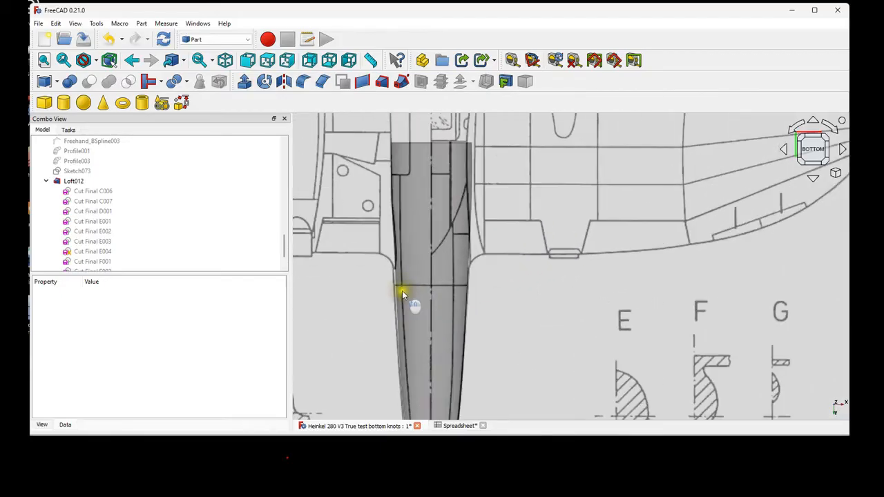
pyautogui.scroll(-3, 398, 290)
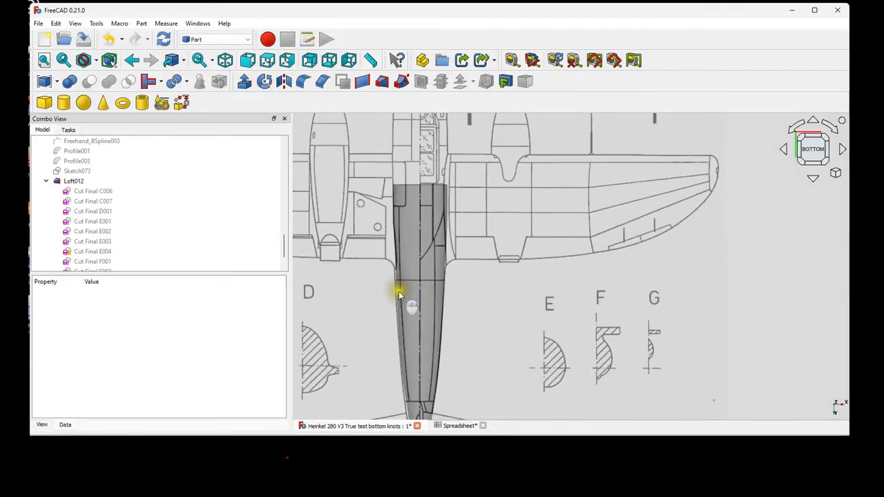
pyautogui.scroll(3, 446, 277)
pyautogui.scroll(-3, 456, 271)
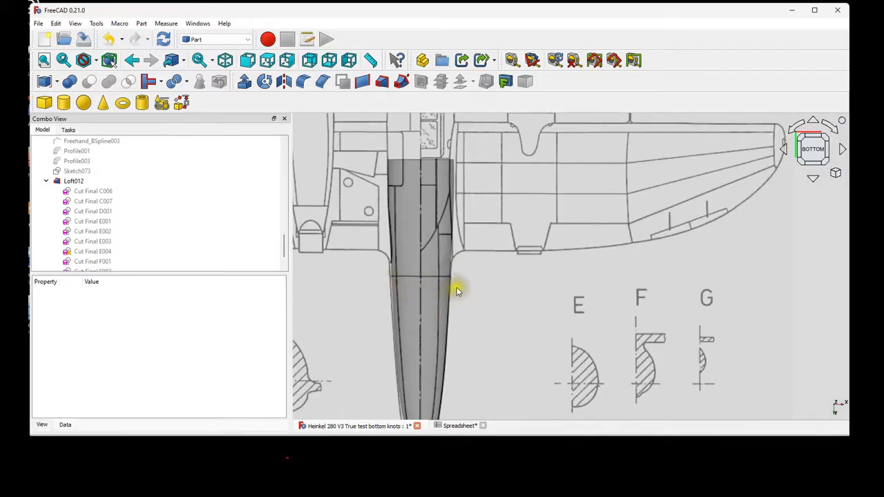
pyautogui.scroll(-1, 456, 289)
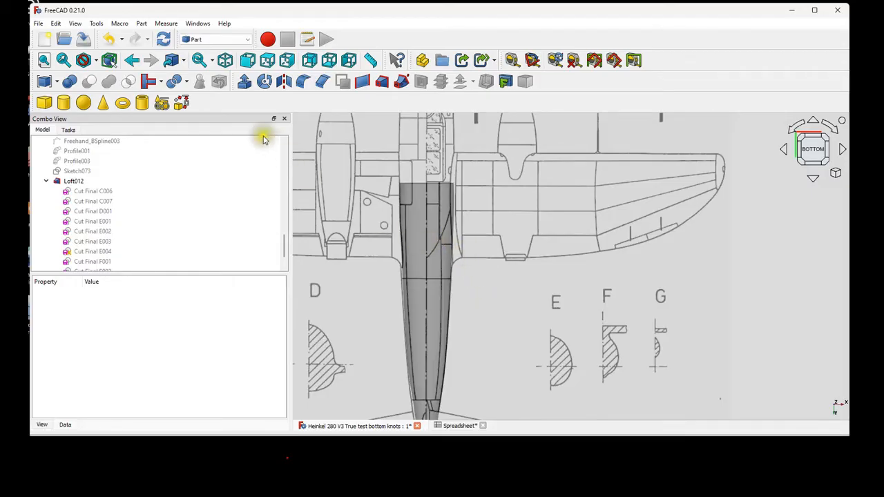
# Inspect the raised tail end of the rear fuselage loft up close in isometric view.
pyautogui.click(225, 60)
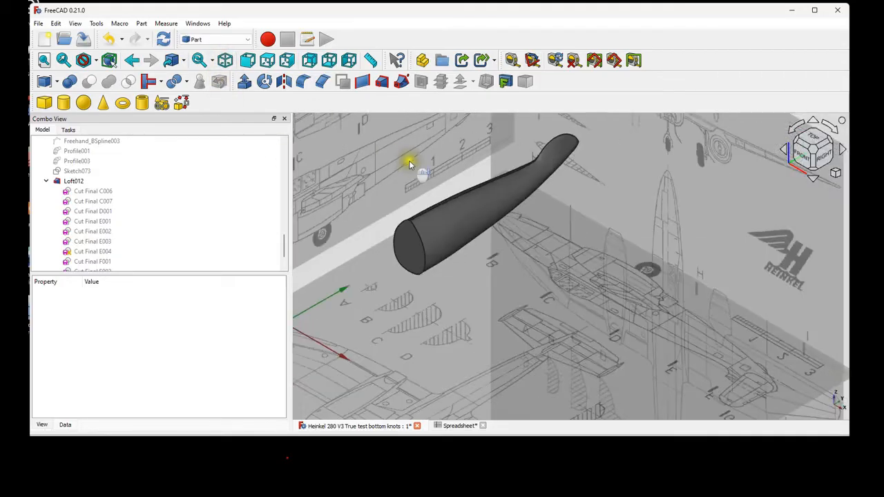
pyautogui.moveTo(530, 184); pyautogui.dragTo(449, 257, button='middle')
pyautogui.scroll(2, 474, 243)
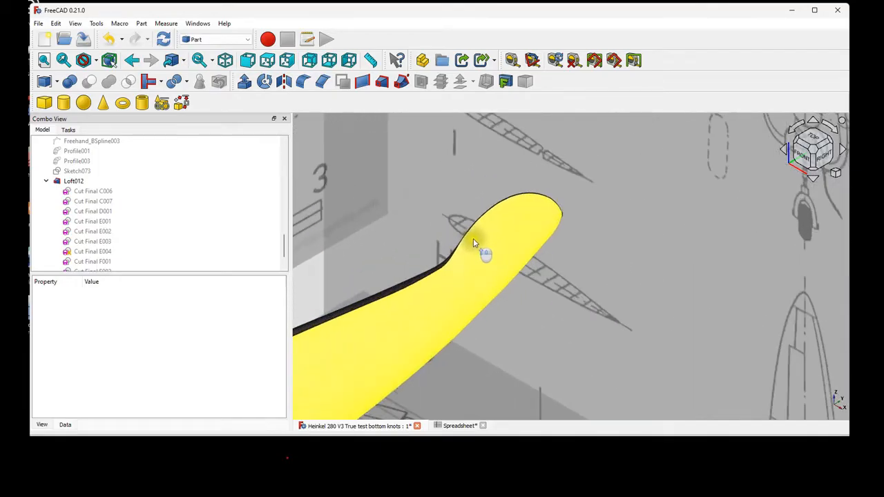
pyautogui.scroll(2, 470, 239)
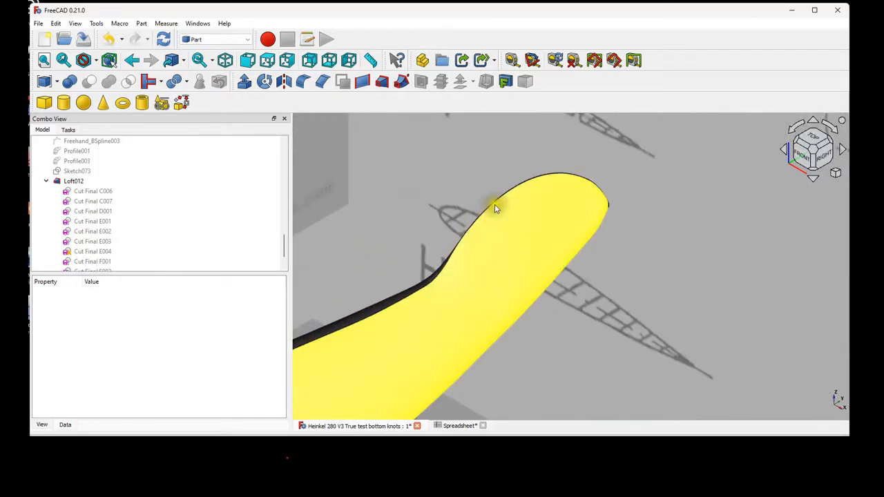
pyautogui.click(562, 173)
pyautogui.moveTo(563, 174); pyautogui.dragTo(453, 203, button='middle')
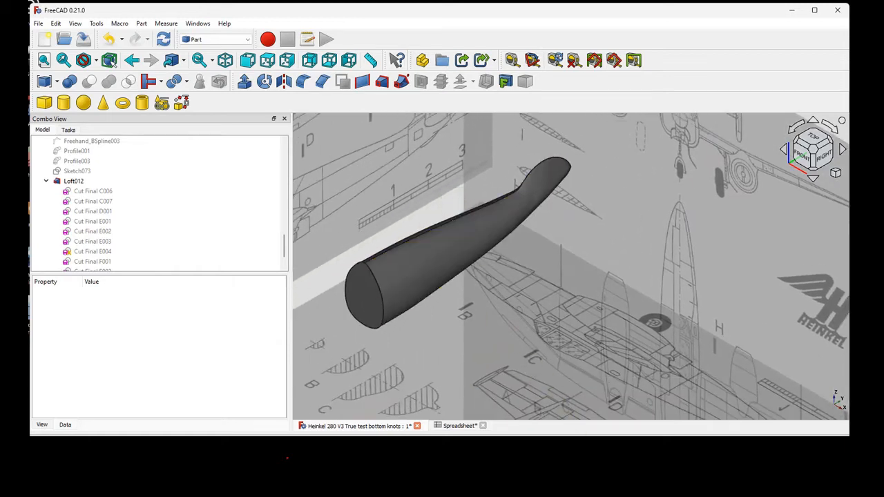
# Switch to the reference photo board, study the aircraft's front and rear tail photos enlarged, and return to FreeCAD.
pyautogui.click(549, 487)
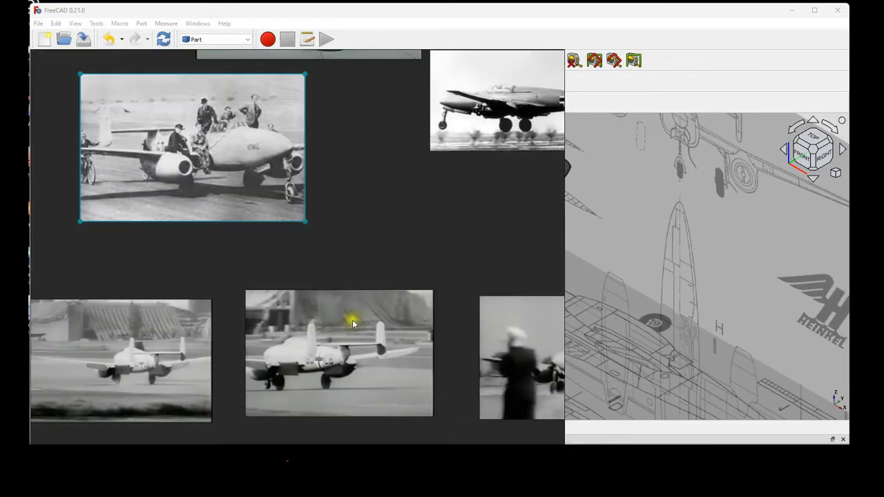
pyautogui.doubleClick(192, 170)
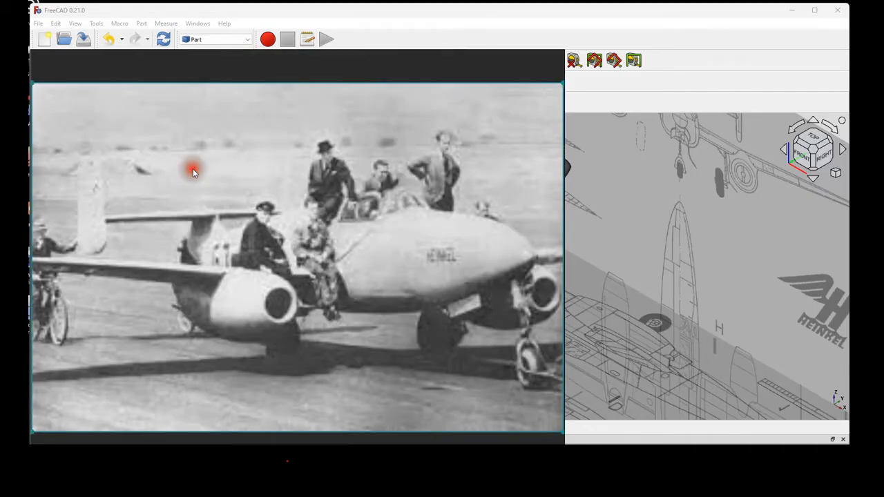
pyautogui.doubleClick(227, 232)
pyautogui.doubleClick(332, 364)
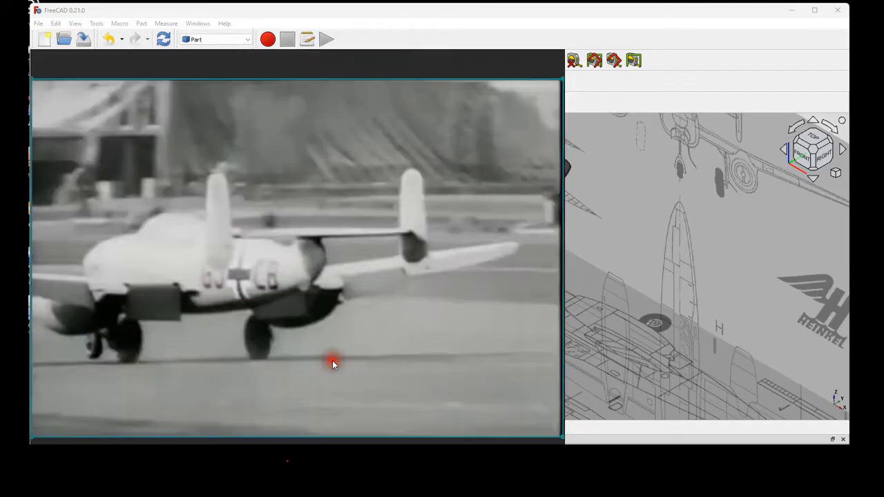
pyautogui.scroll(5, 292, 247)
pyautogui.scroll(-2, 296, 255)
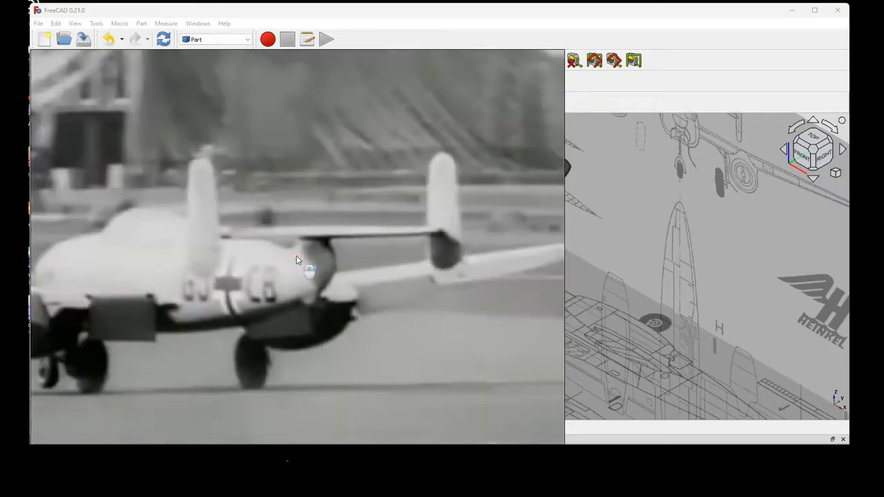
pyautogui.click(637, 11)
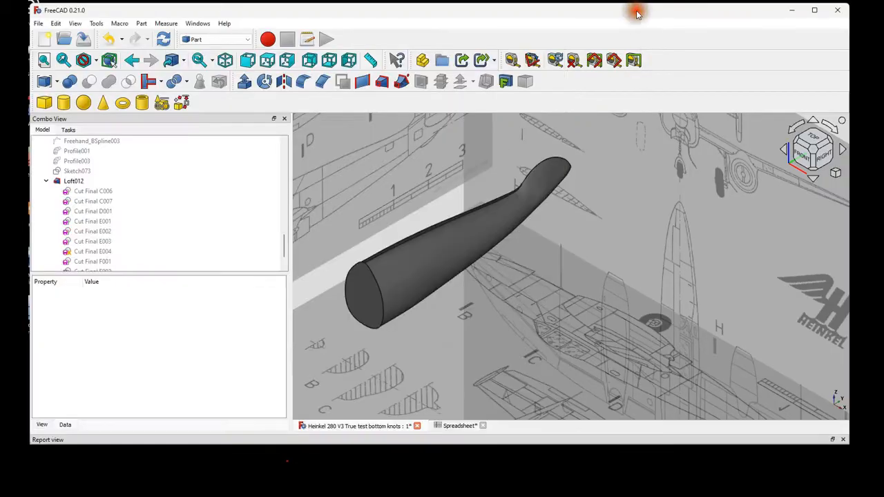
# View the loft from the rear at a slight angle and hide the Top, Front and Right heinkel-he-280-v3 blueprint images.
pyautogui.click(311, 61)
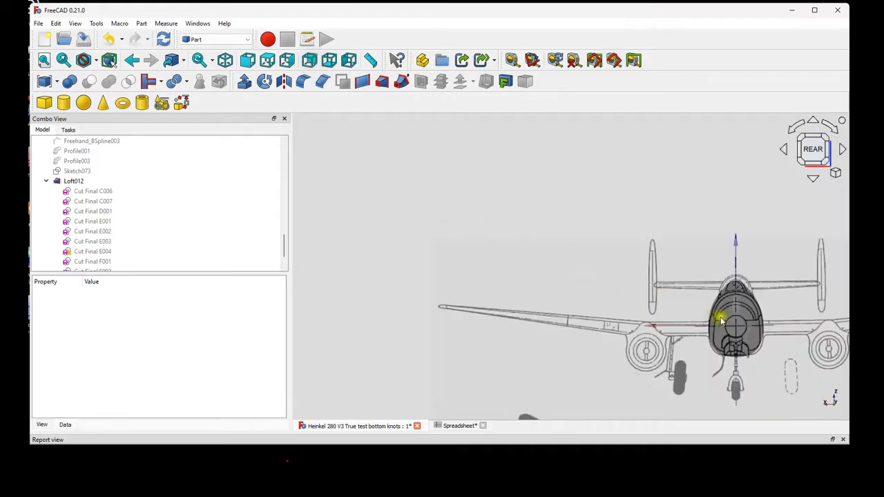
pyautogui.moveTo(736, 324); pyautogui.dragTo(771, 319, button='middle')
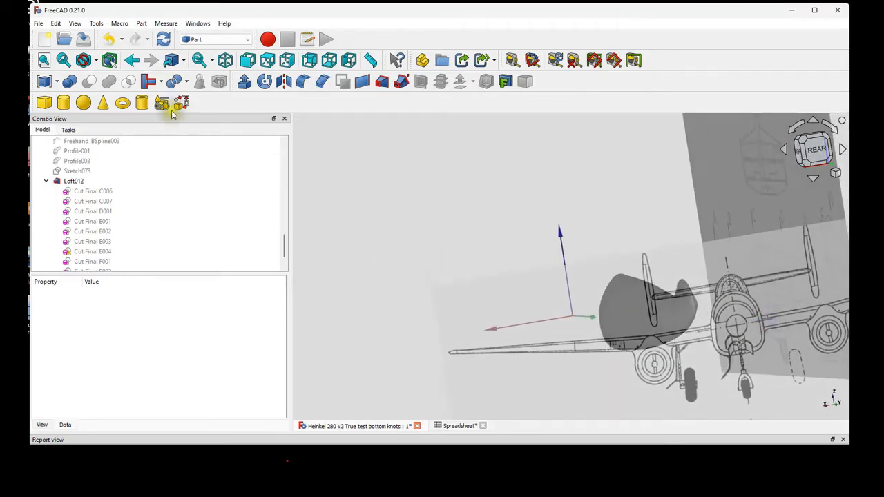
pyautogui.scroll(10, 110, 173)
pyautogui.scroll(5, 113, 171)
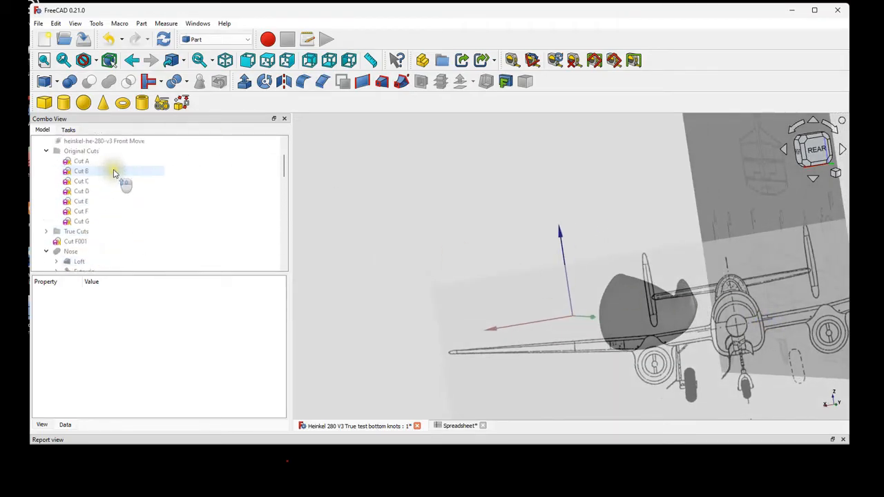
pyautogui.click(118, 160)
pyautogui.press('space')
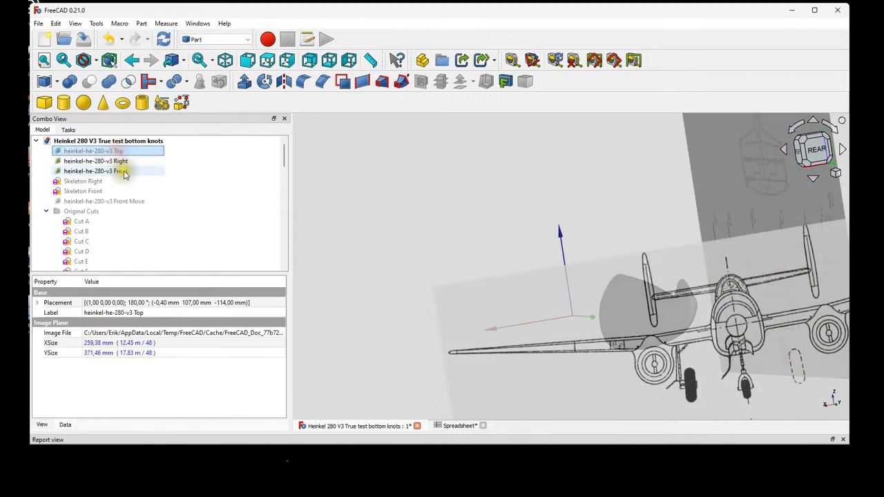
pyautogui.click(124, 171)
pyautogui.press('space')
pyautogui.click(124, 161)
pyautogui.press('space')
pyautogui.scroll(-4, 650, 337)
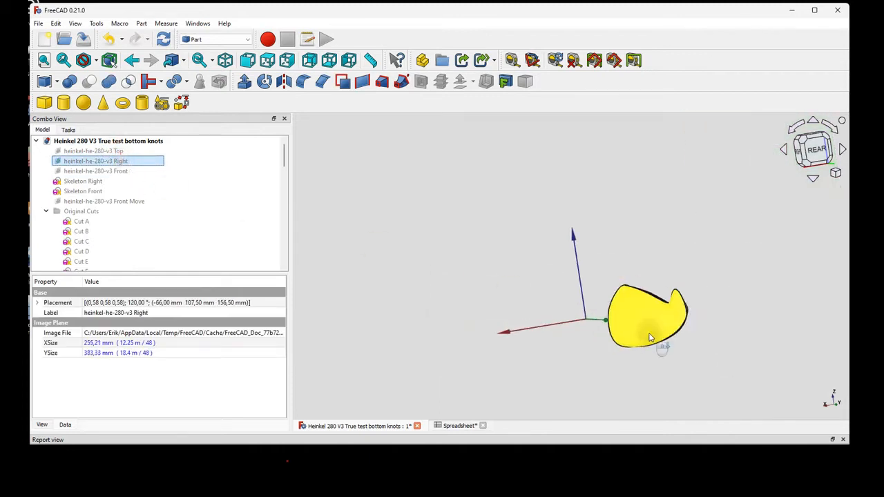
# Compare the loft's tail end, seen from a similar rear angle, with the enlarged rear photo on the reference board.
pyautogui.scroll(7, 650, 338)
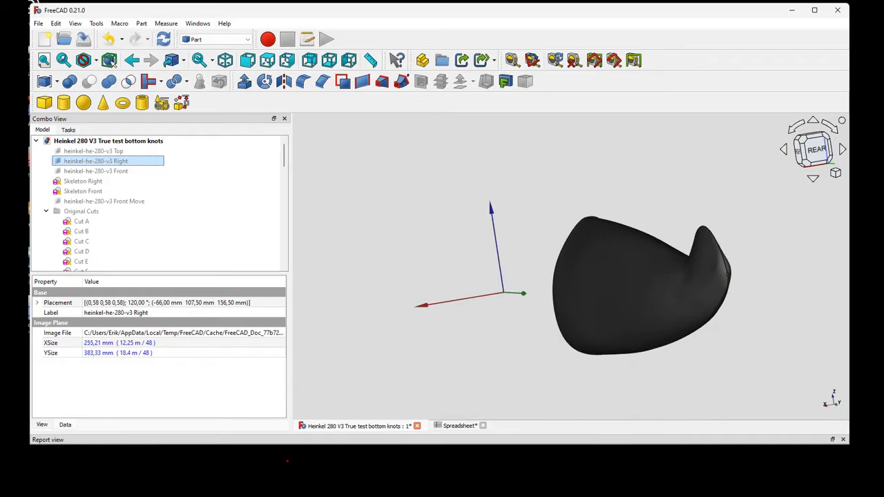
pyautogui.click(549, 487)
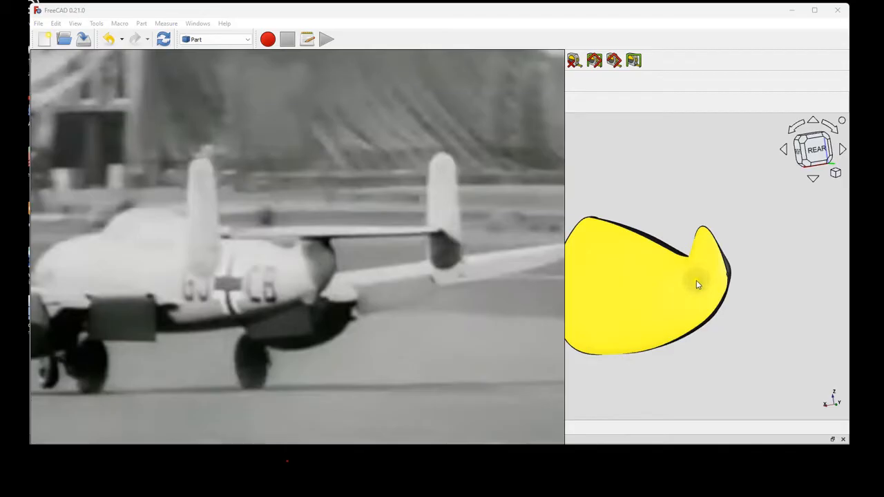
pyautogui.moveTo(696, 281); pyautogui.dragTo(701, 282, button='middle')
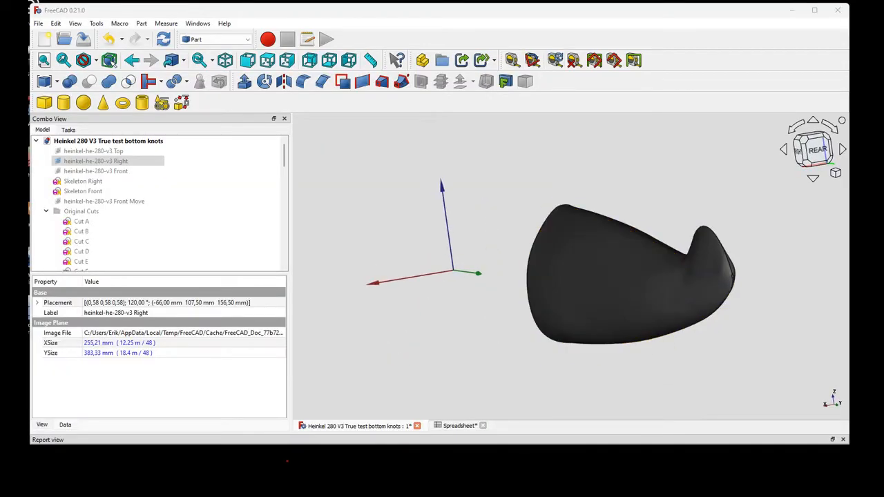
pyautogui.hotkey('alt', 'Tab')
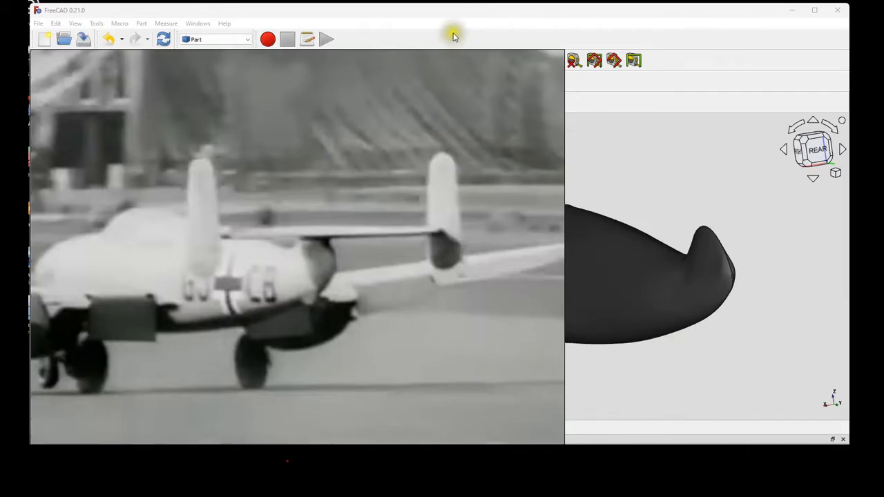
pyautogui.click(438, 11)
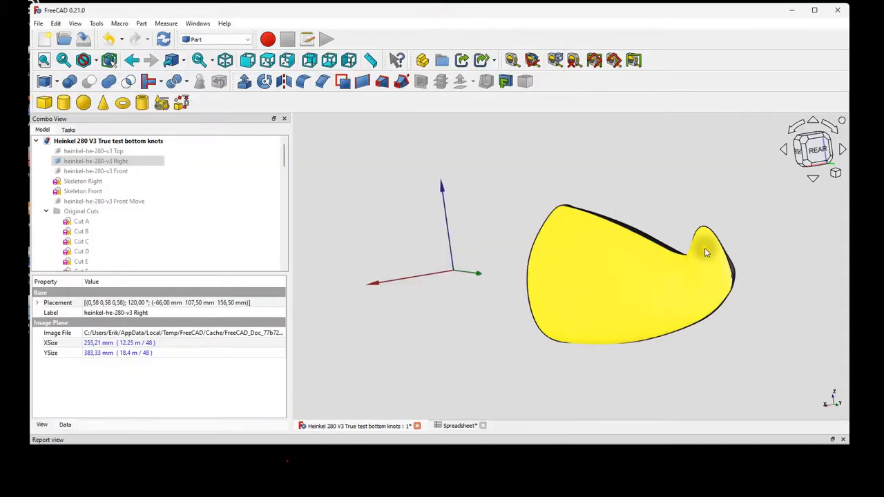
# Return to an isometric view of the whole loft and show the Cut D and Cut C sketches from Original Cuts.
pyautogui.click(225, 60)
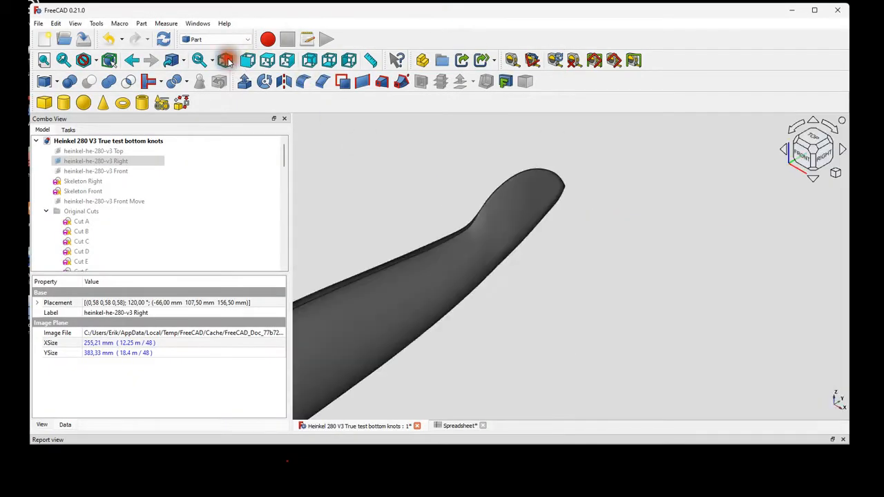
pyautogui.scroll(-3, 387, 238)
pyautogui.scroll(-3, 379, 271)
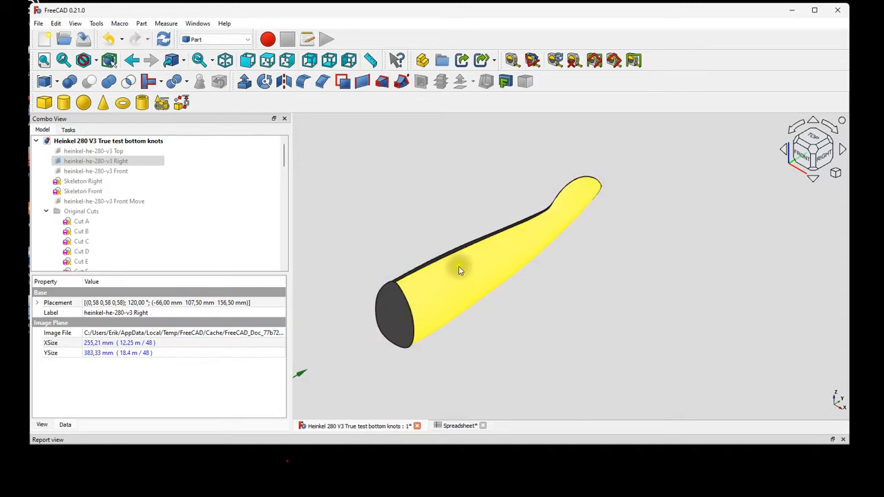
pyautogui.scroll(-1, 144, 229)
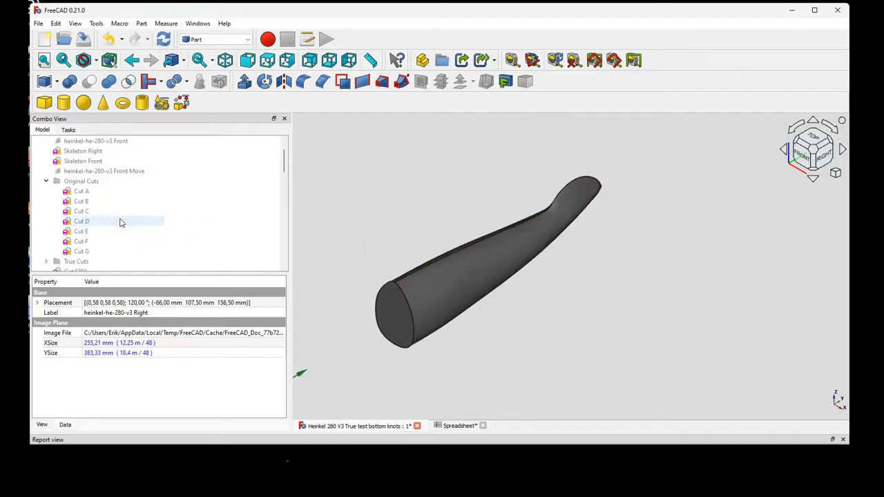
pyautogui.click(120, 222)
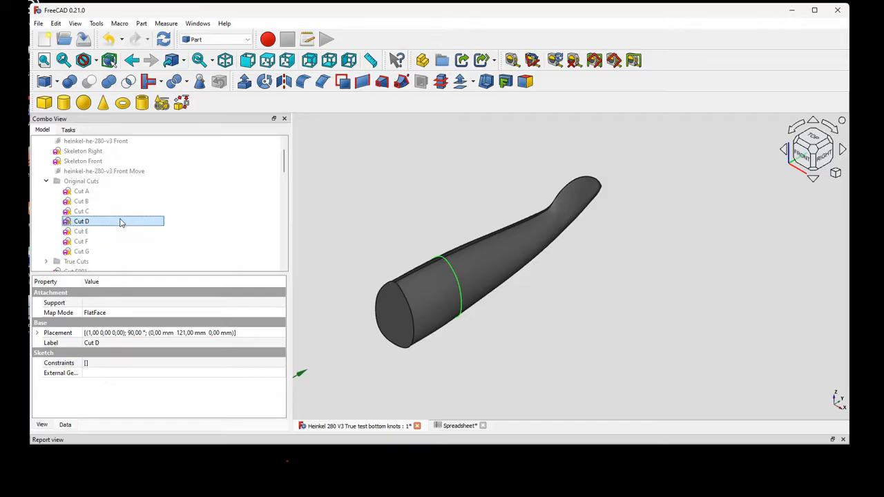
pyautogui.click(116, 212)
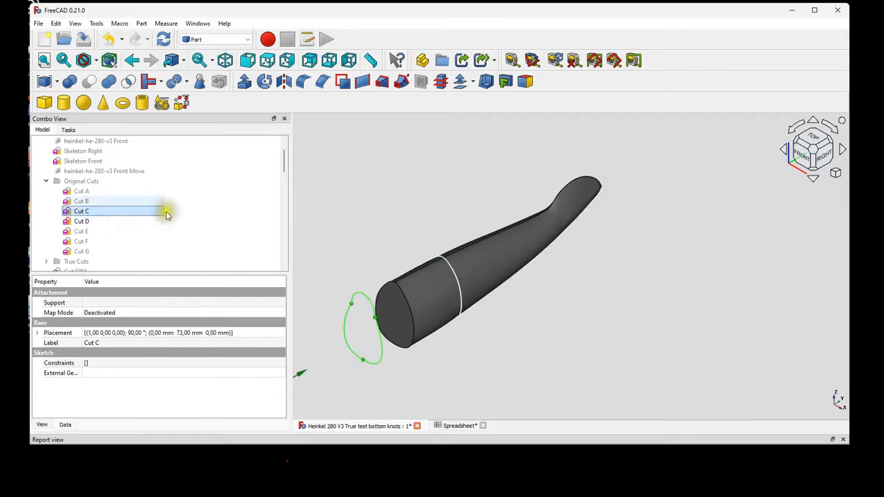
# Hide Loft012 so that only the two cross-section sketches are displayed.
pyautogui.scroll(-3, 104, 230)
pyautogui.scroll(-10, 102, 230)
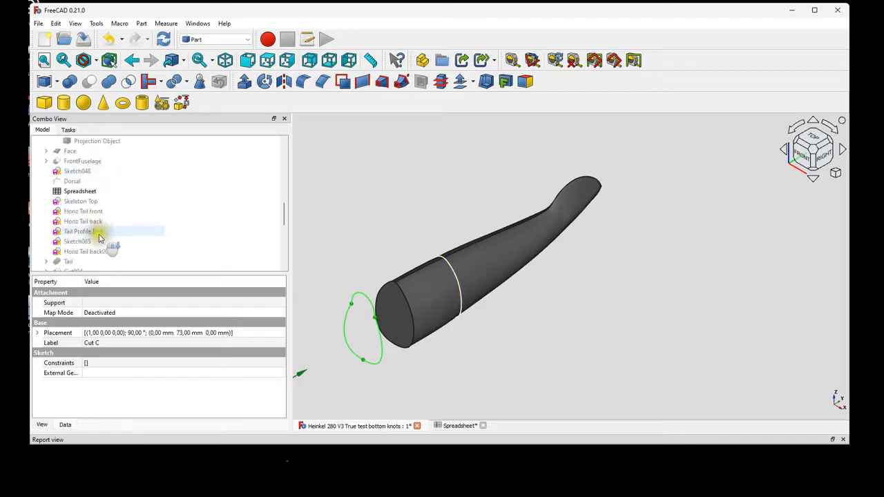
pyautogui.click(77, 152)
pyautogui.press('space')
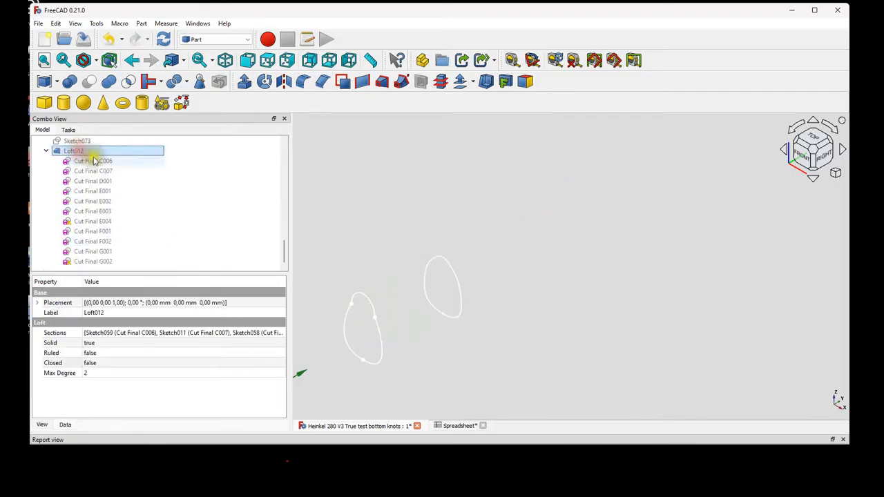
# View the Cut C and Cut D sketches from the front and show Loft012 again.
pyautogui.click(247, 60)
pyautogui.scroll(2, 458, 239)
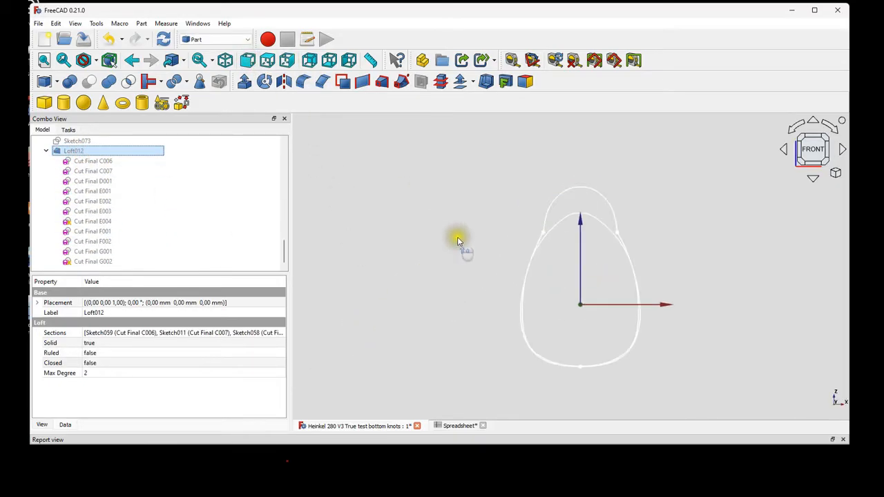
pyautogui.scroll(3, 560, 269)
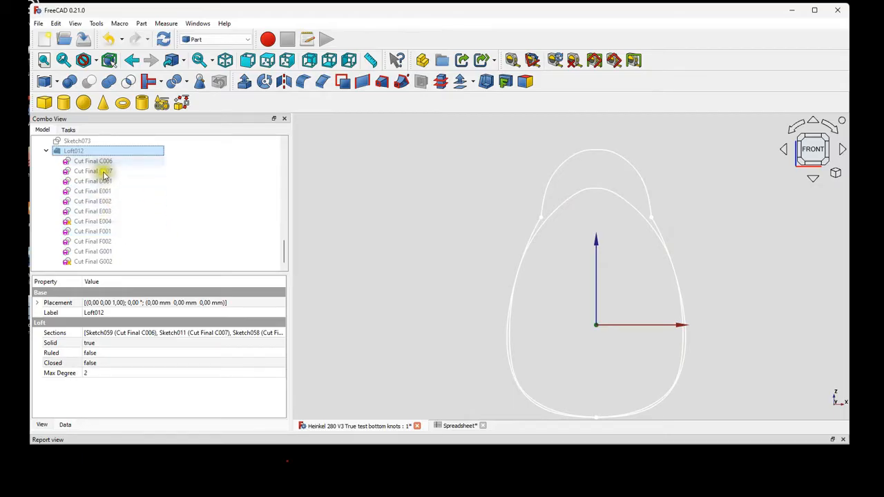
pyautogui.press('space')
# Open the Cut D sketch from Original Cuts, compare its outline with the loft with the section view off and on, and close it.
pyautogui.scroll(6, 83, 193)
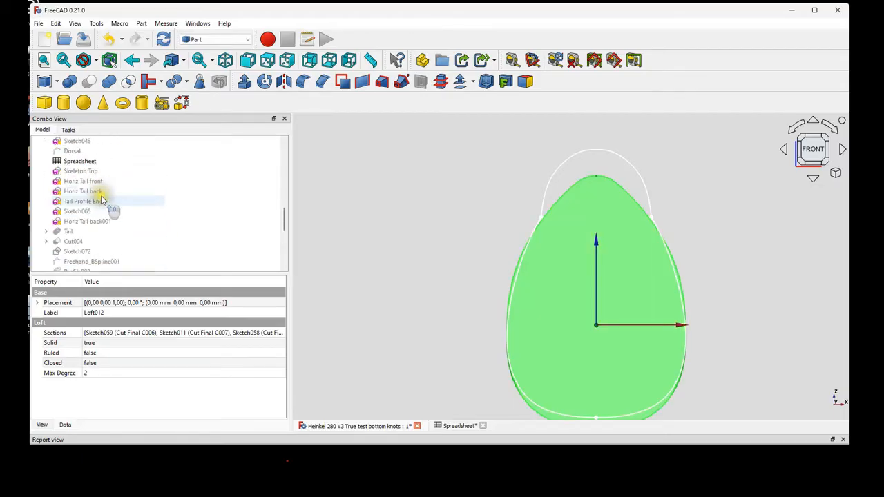
pyautogui.scroll(10, 100, 199)
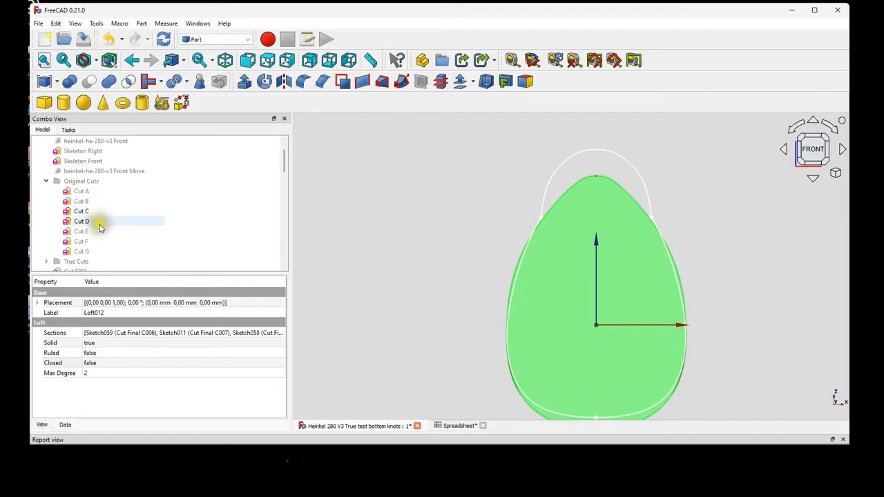
pyautogui.doubleClick(99, 224)
pyautogui.scroll(-2, 553, 308)
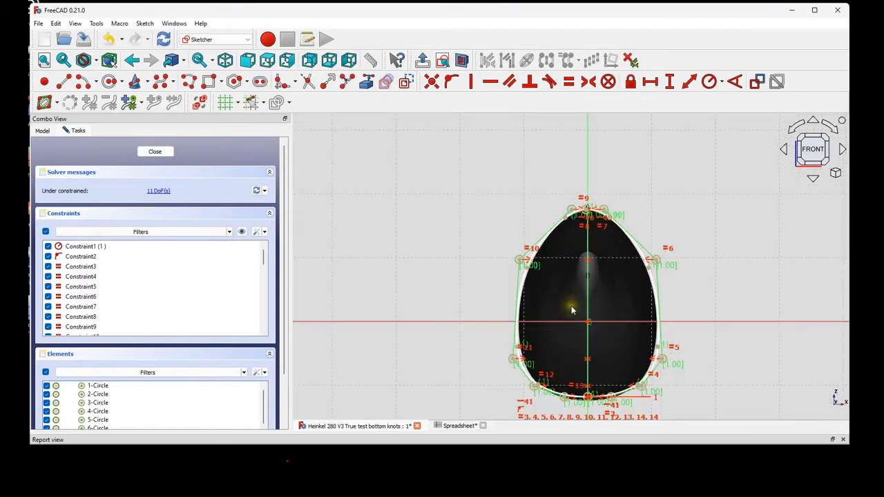
pyautogui.click(462, 61)
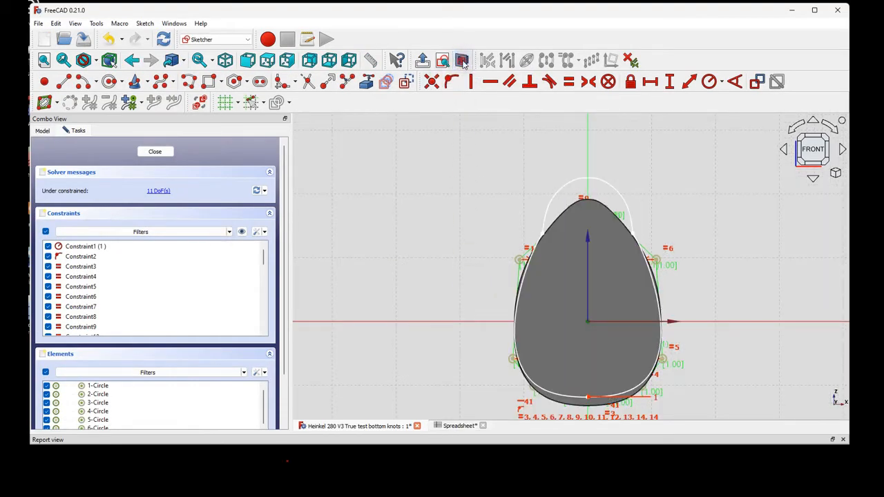
pyautogui.click(462, 61)
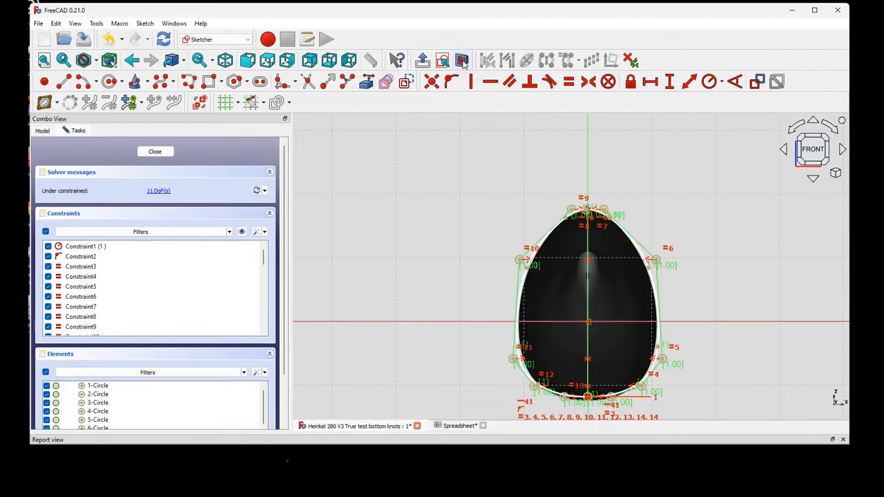
pyautogui.moveTo(592, 304); pyautogui.dragTo(508, 289, button='middle')
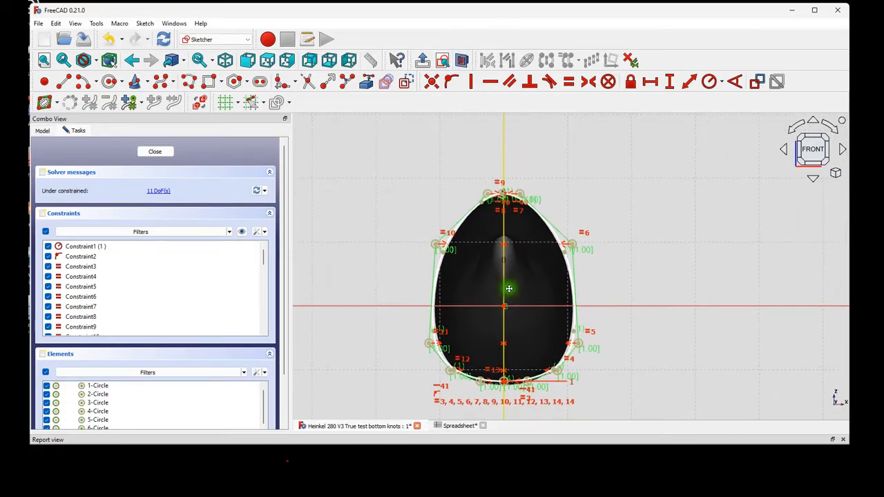
pyautogui.scroll(3, 529, 302)
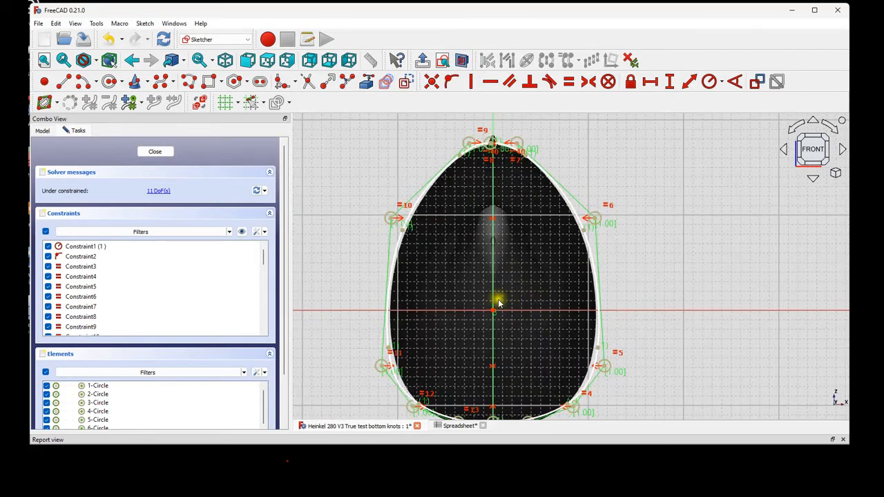
pyautogui.click(164, 153)
# Open the Cut E sketch, compare its outline with the sectioned loft, and close it.
pyautogui.click(100, 156)
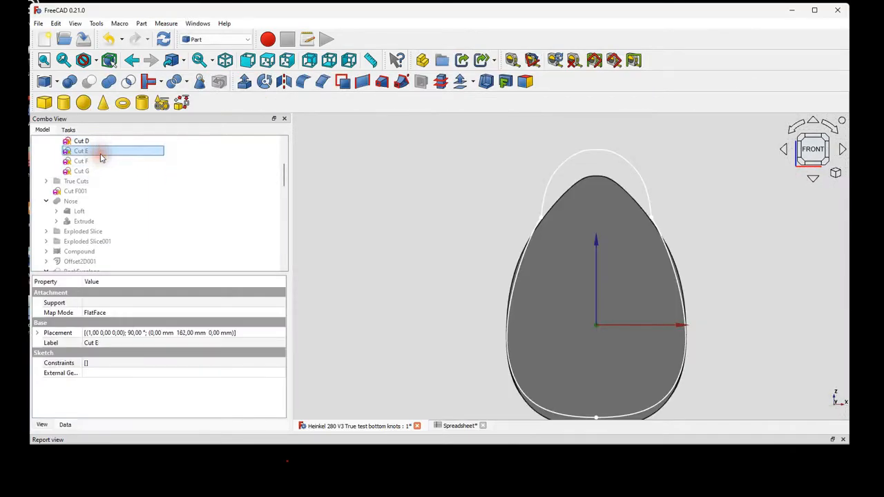
pyautogui.doubleClick(101, 156)
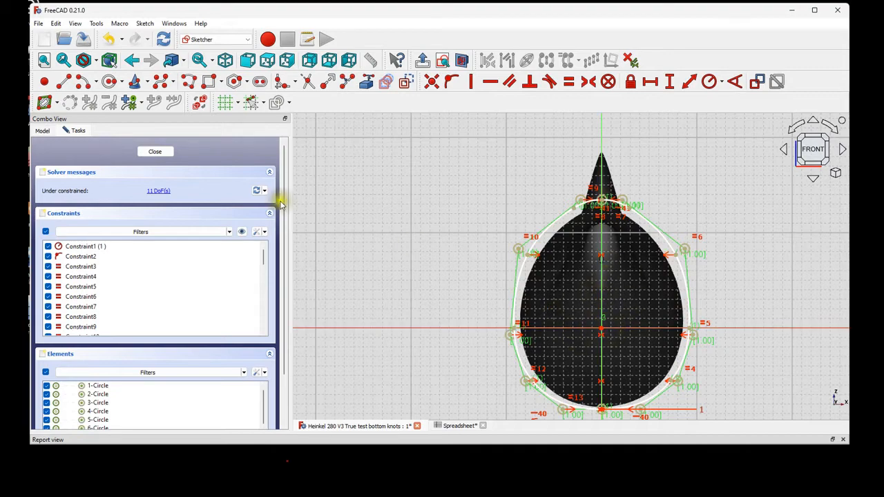
pyautogui.click(160, 153)
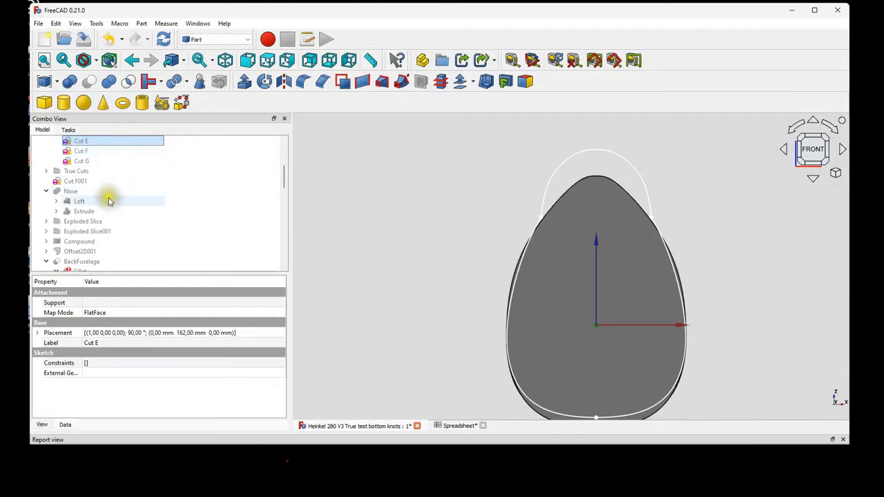
# Open the Cut F sketch, compare its outline with the narrow tail section of the loft, and close it.
pyautogui.click(99, 151)
pyautogui.doubleClick(98, 151)
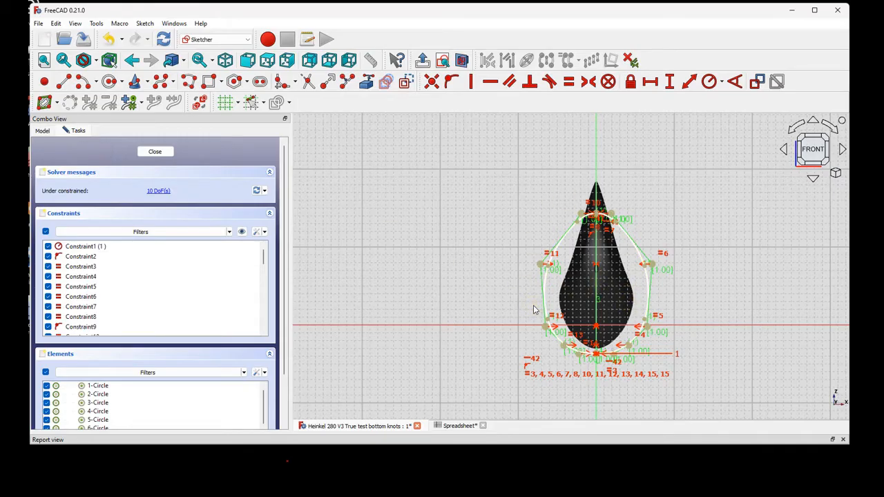
pyautogui.click(155, 152)
# Show the heinkel-he-280-v3 Right, Top and Front blueprint images.
pyautogui.scroll(5, 124, 178)
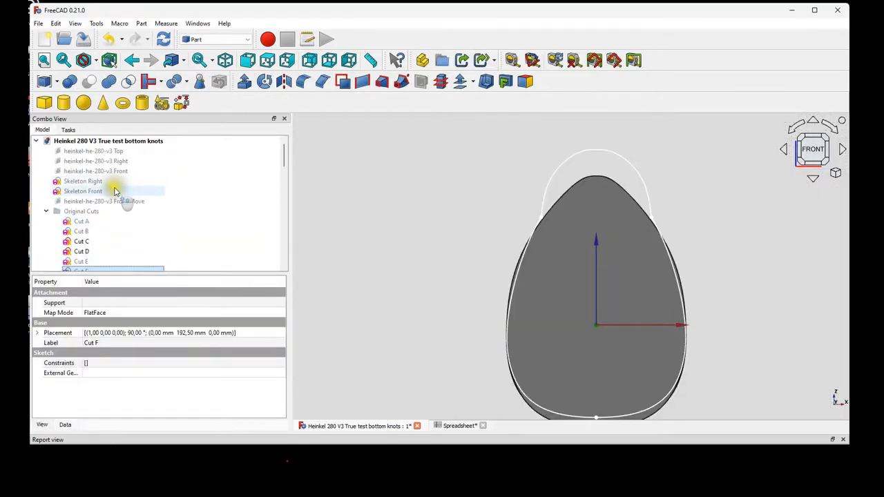
pyautogui.click(111, 162)
pyautogui.press('space')
pyautogui.click(110, 151)
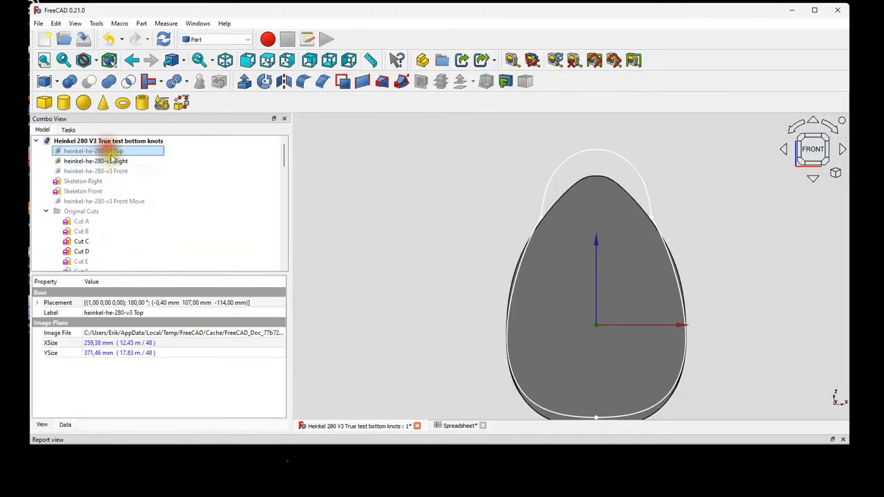
pyautogui.press('space')
pyautogui.click(113, 173)
pyautogui.press('space')
# Show the Cut F sketch in a top view and compare its width with the loft and the blueprint at the tailplane.
pyautogui.click(268, 60)
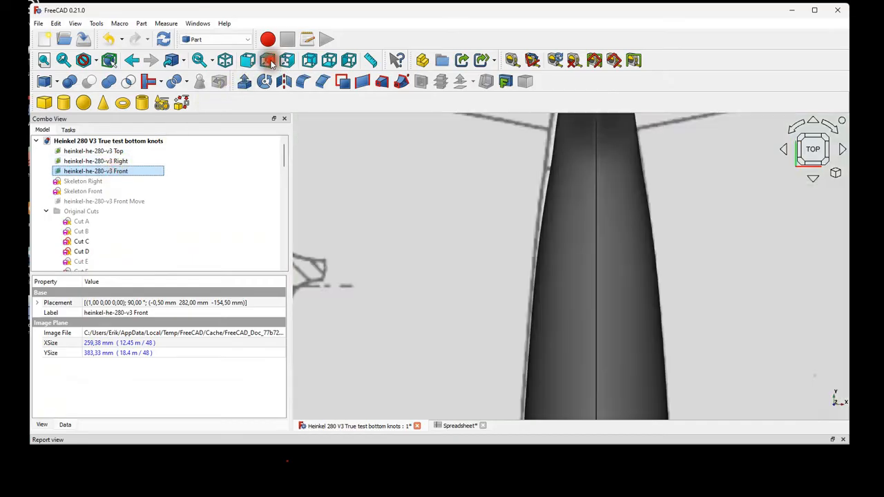
pyautogui.scroll(-2, 431, 221)
pyautogui.moveTo(554, 241); pyautogui.dragTo(555, 290, button='middle')
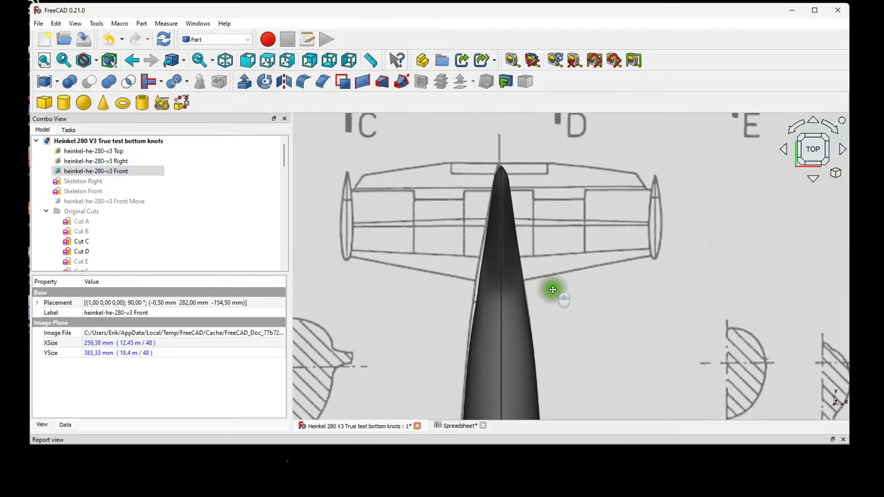
pyautogui.scroll(-1, 104, 262)
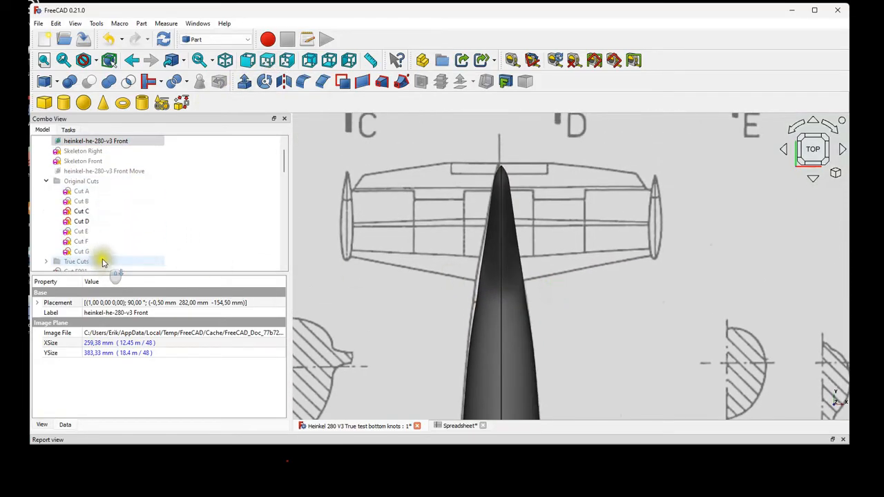
pyautogui.click(94, 241)
pyautogui.scroll(2, 513, 296)
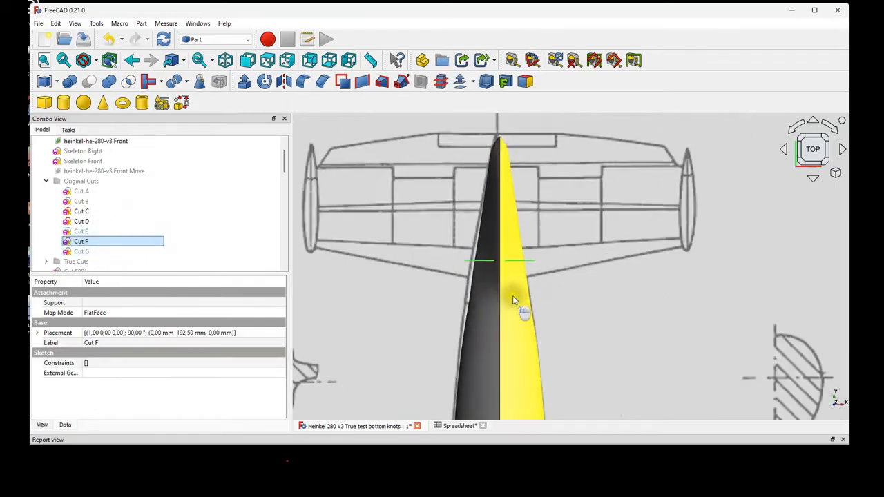
pyautogui.scroll(2, 475, 251)
pyautogui.scroll(1, 426, 239)
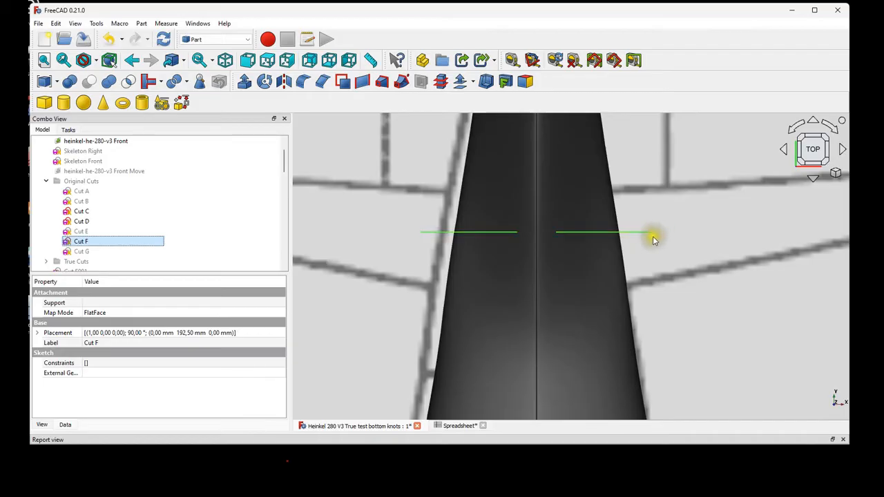
pyautogui.scroll(-5, 642, 249)
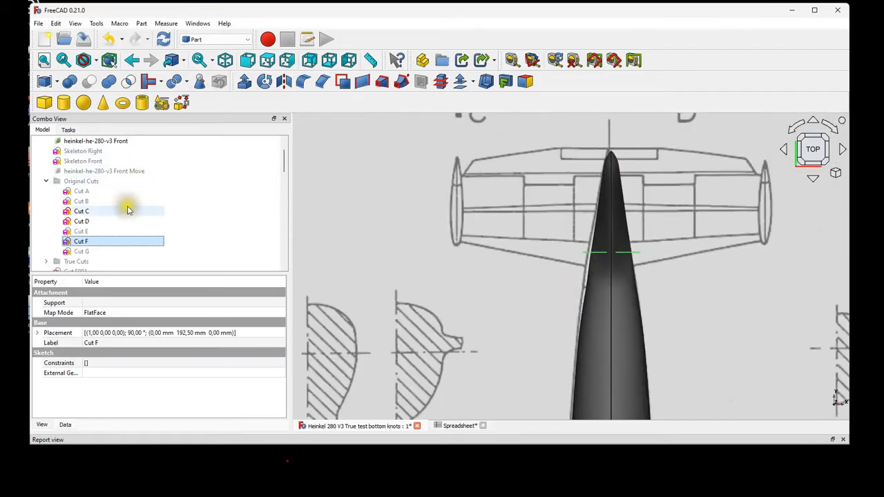
# Examine the loft's front end and its position relative to the Cut C, Cut D and Cut F sketches in an isometric view.
pyautogui.click(225, 61)
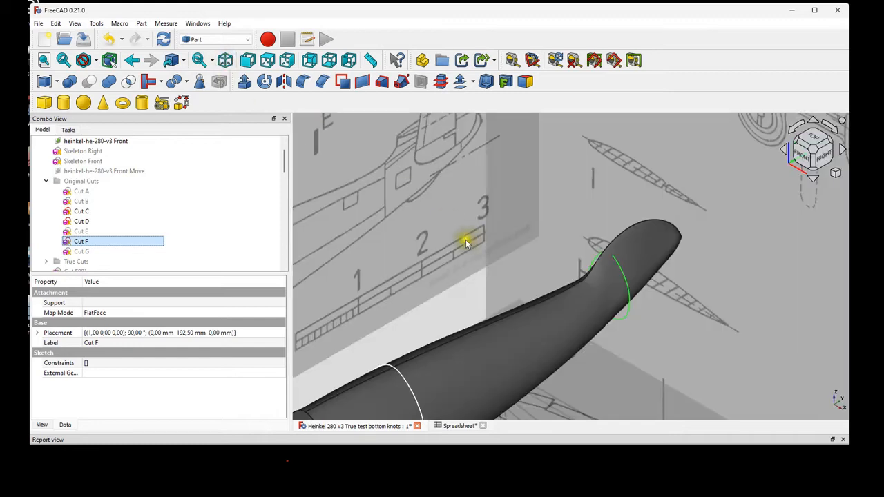
pyautogui.scroll(-2, 467, 242)
pyautogui.moveTo(466, 290); pyautogui.dragTo(492, 254, button='middle')
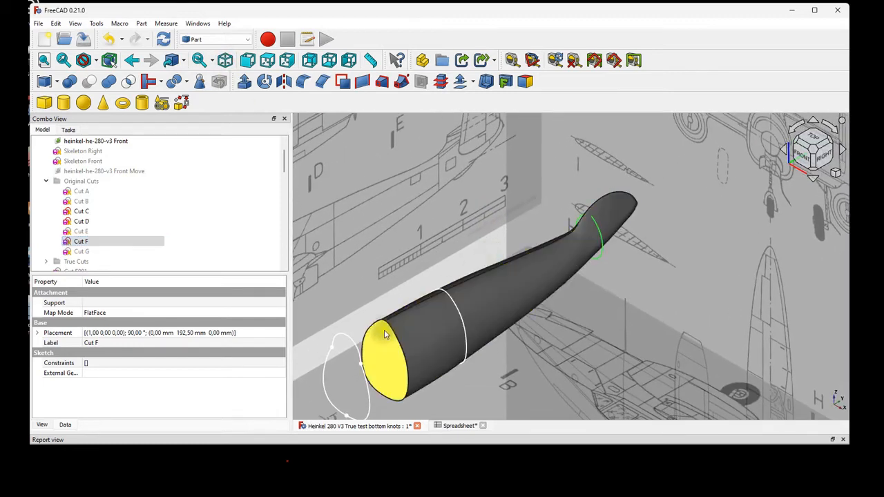
pyautogui.scroll(2, 386, 335)
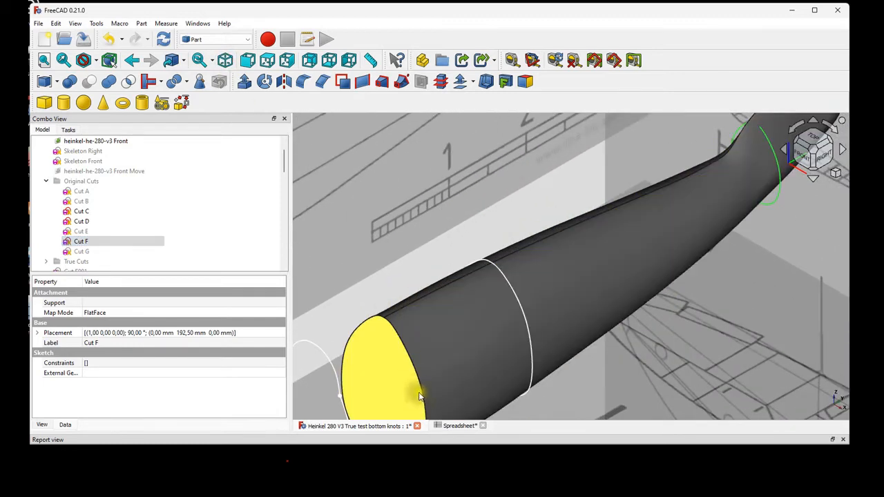
pyautogui.scroll(-3, 408, 408)
pyautogui.moveTo(414, 316); pyautogui.dragTo(426, 275, button='middle')
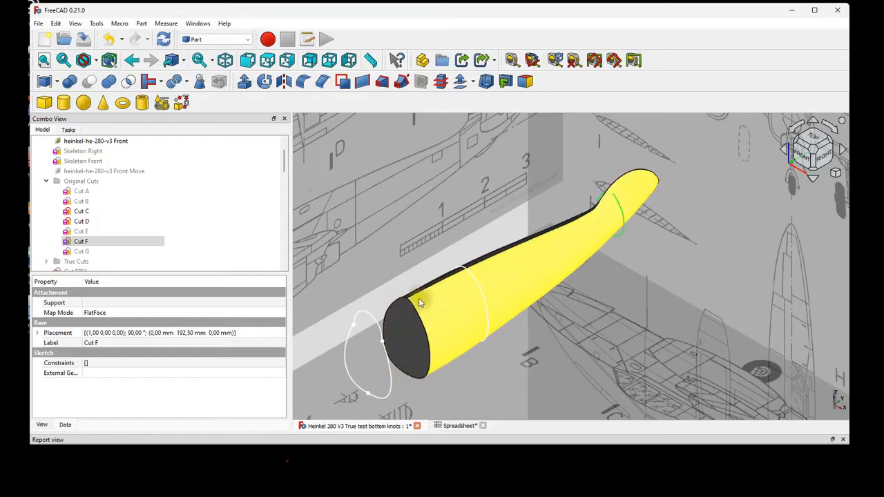
pyautogui.scroll(4, 397, 303)
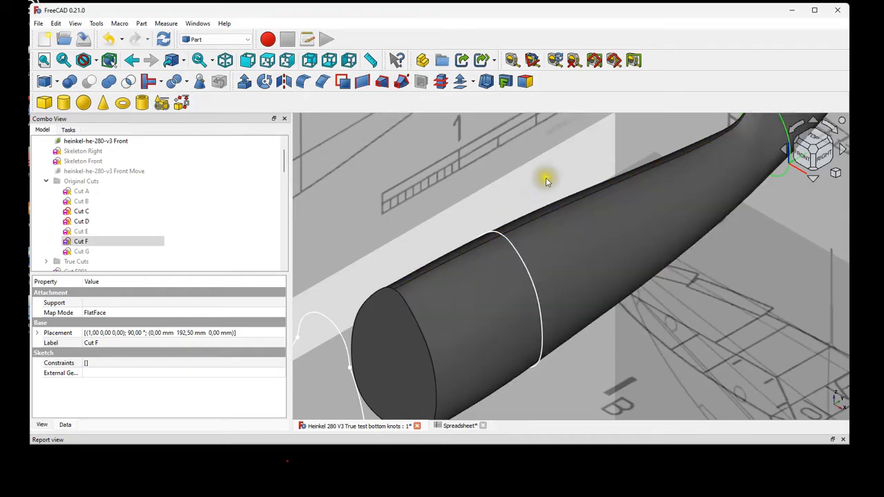
pyautogui.moveTo(550, 177); pyautogui.dragTo(345, 292, button='middle')
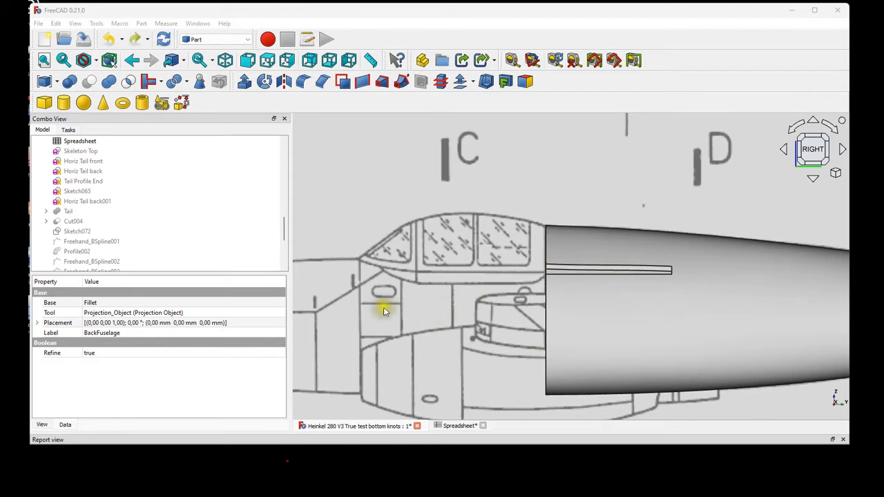
# Show Front Fuselage Solid ahead of the rear fuselage in the right side view.
pyautogui.scroll(-4, 158, 229)
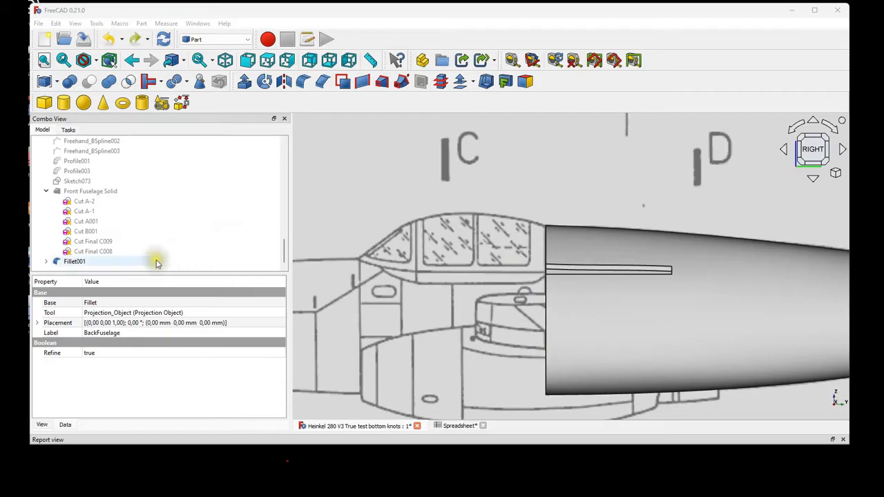
pyautogui.click(95, 192)
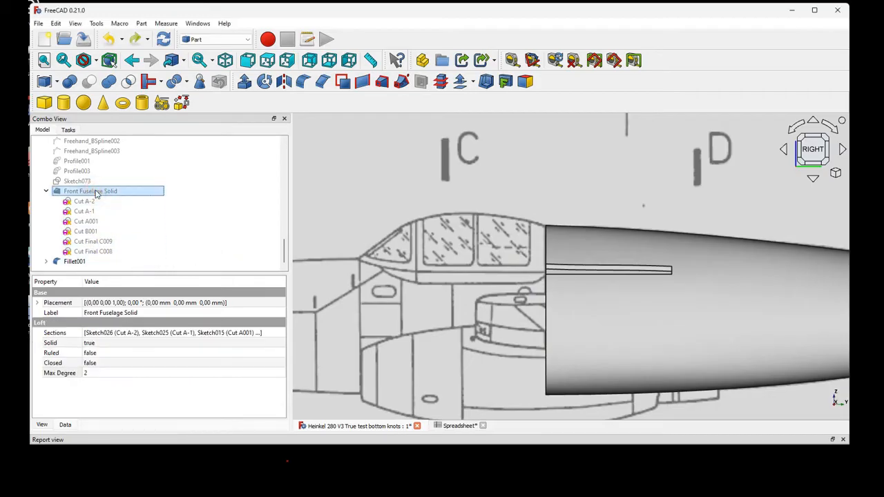
pyautogui.press('space')
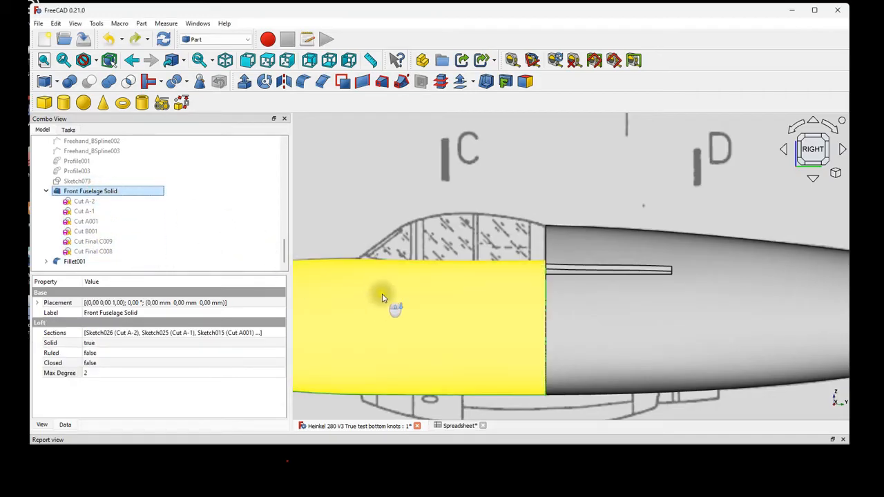
pyautogui.scroll(-2, 380, 293)
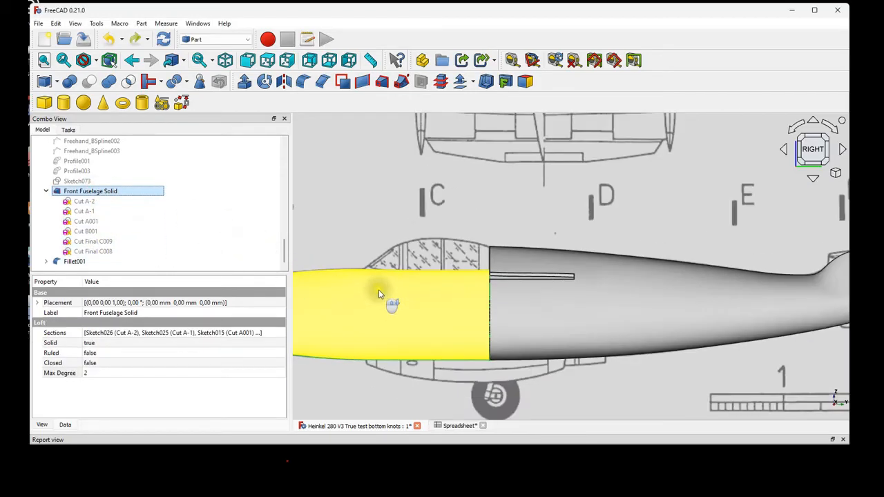
# Show the Shape Canopy sketch of ExtractCanopy over the front fuselage in an isometric view.
pyautogui.click(226, 62)
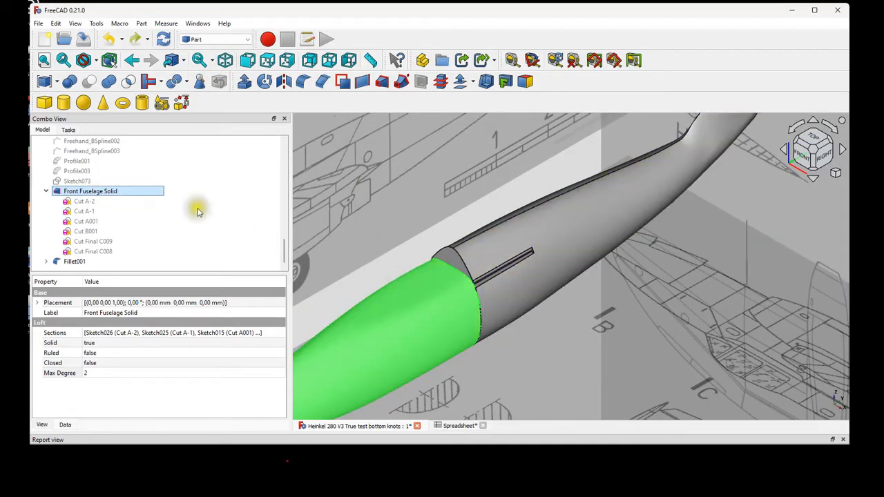
pyautogui.scroll(4, 113, 200)
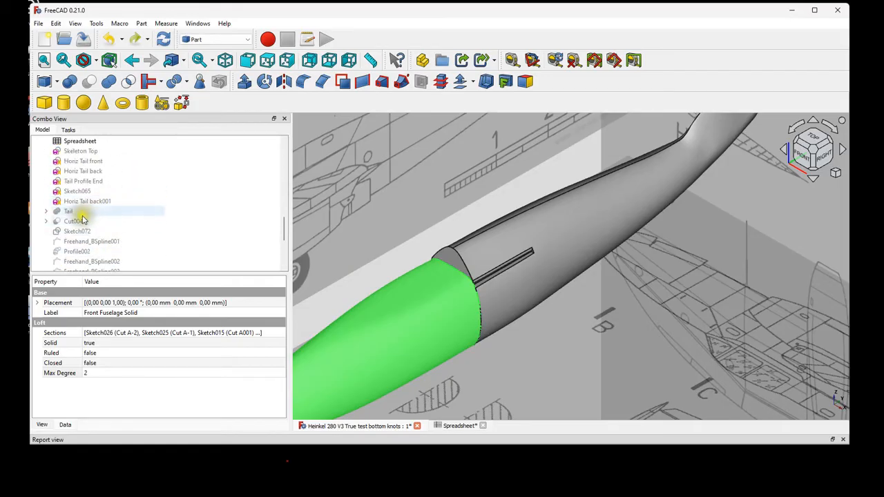
pyautogui.scroll(2, 87, 219)
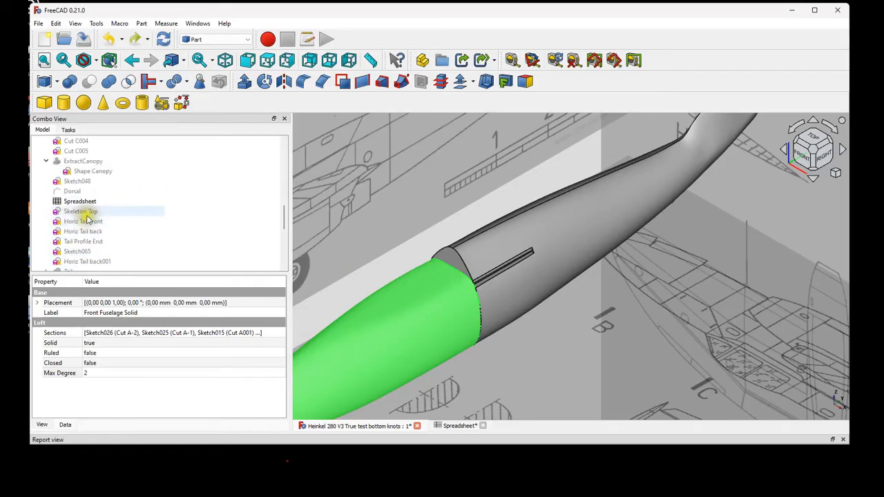
pyautogui.click(90, 171)
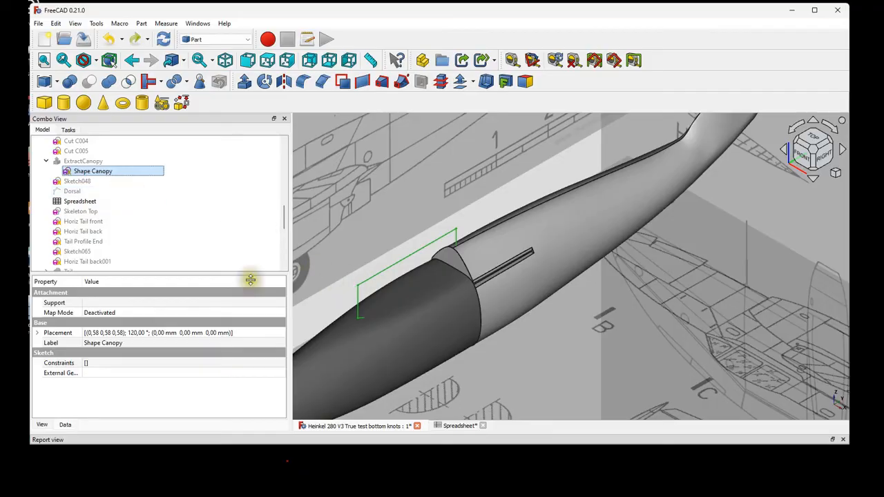
# Hide Fillet001 and Front Fuselage Solid, leaving only the Shape Canopy sketch over the blueprints.
pyautogui.scroll(-6, 113, 194)
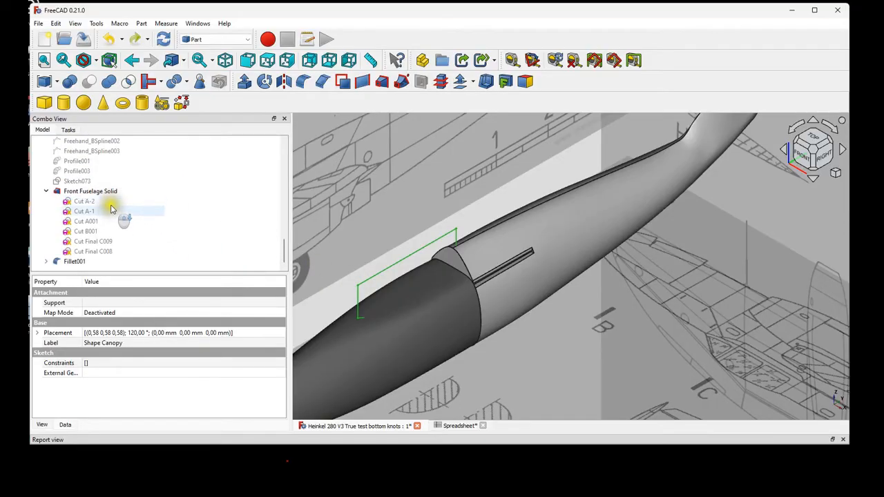
pyautogui.click(80, 263)
pyautogui.press('space')
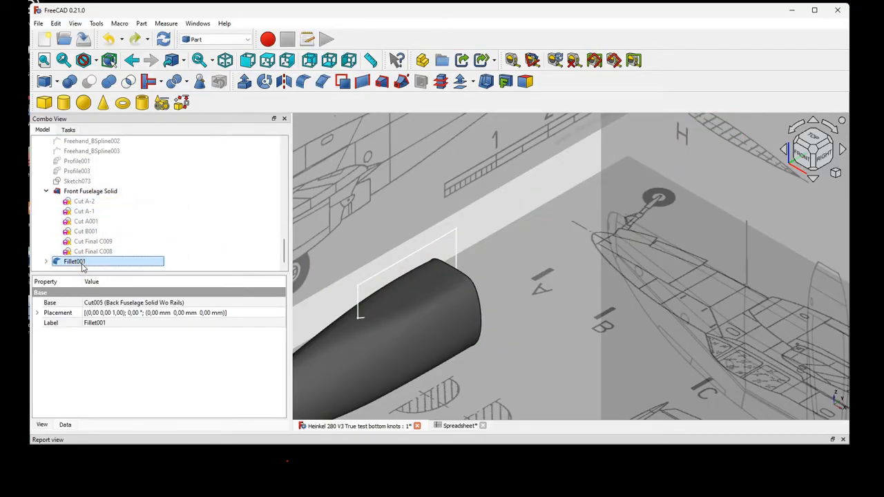
pyautogui.click(82, 191)
pyautogui.press('space')
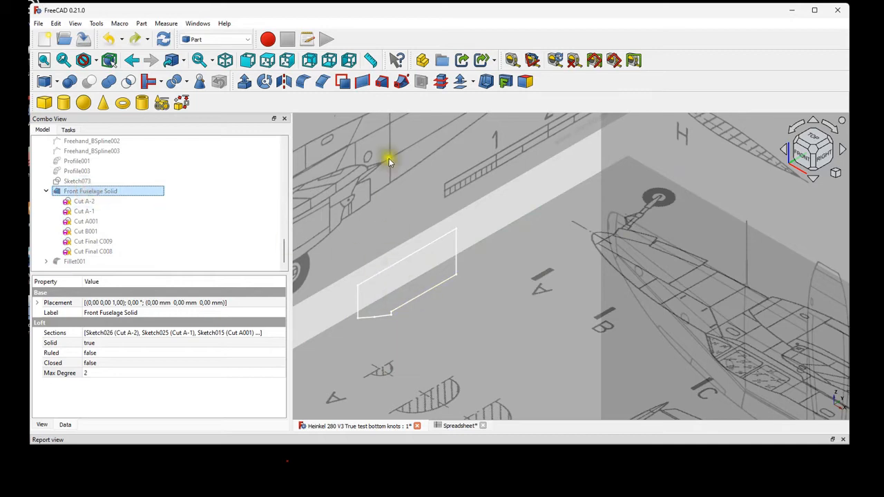
# Compare the Shape Canopy outline with the cockpit on the blueprint in the right side view.
pyautogui.click(288, 61)
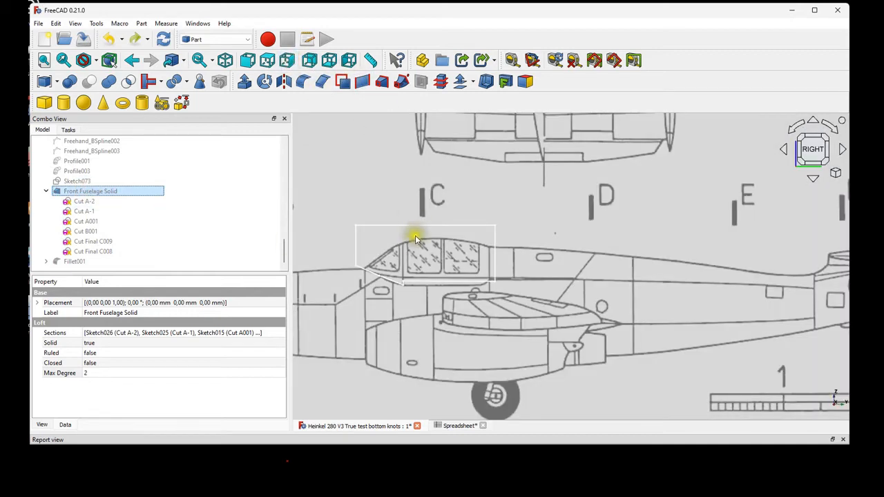
pyautogui.scroll(8, 408, 287)
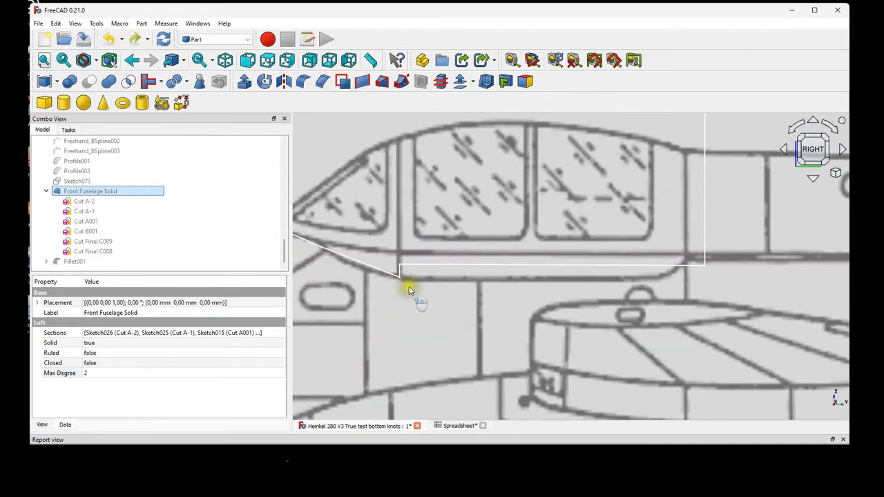
pyautogui.scroll(-6, 400, 286)
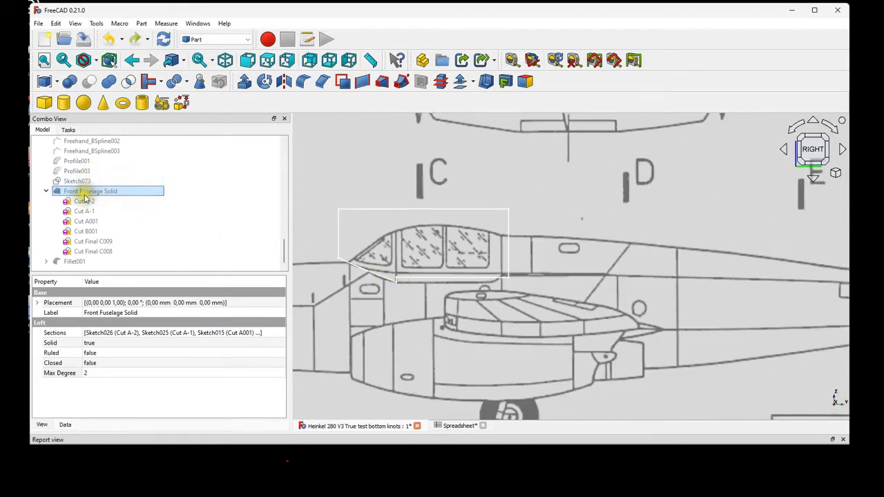
# Show the ExtractCanopy extrusion of the Shape Canopy sketch over the blueprint's cockpit and inspect its extrusion properties.
pyautogui.scroll(5, 84, 199)
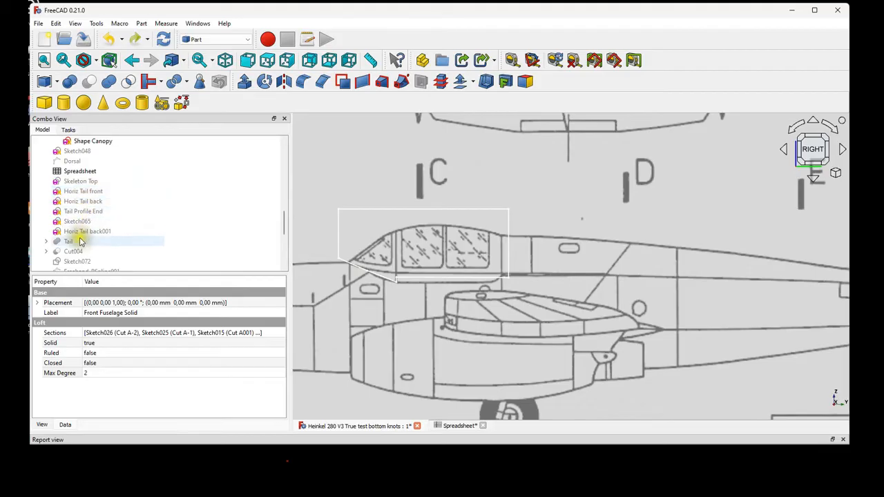
pyautogui.scroll(3, 81, 242)
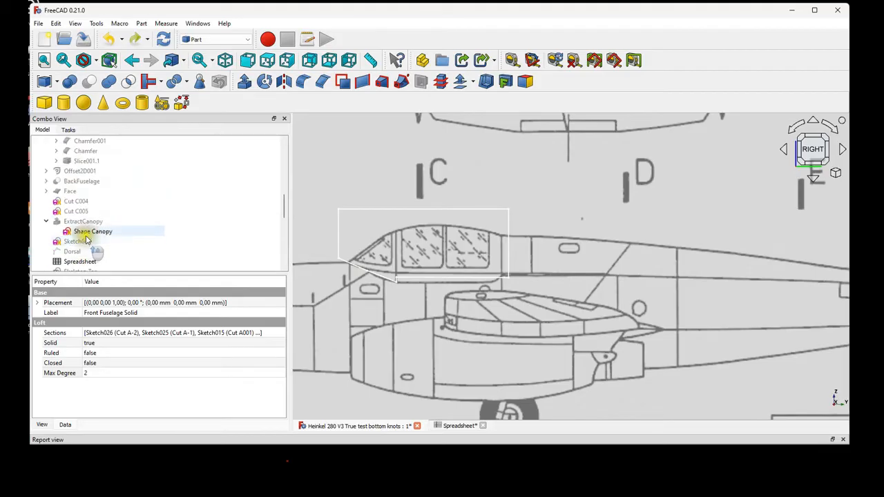
pyautogui.click(82, 221)
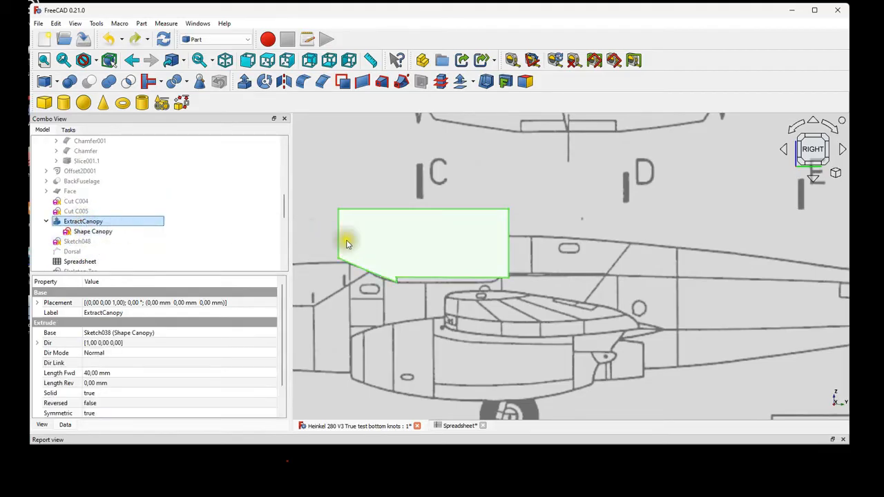
pyautogui.scroll(-2, 347, 243)
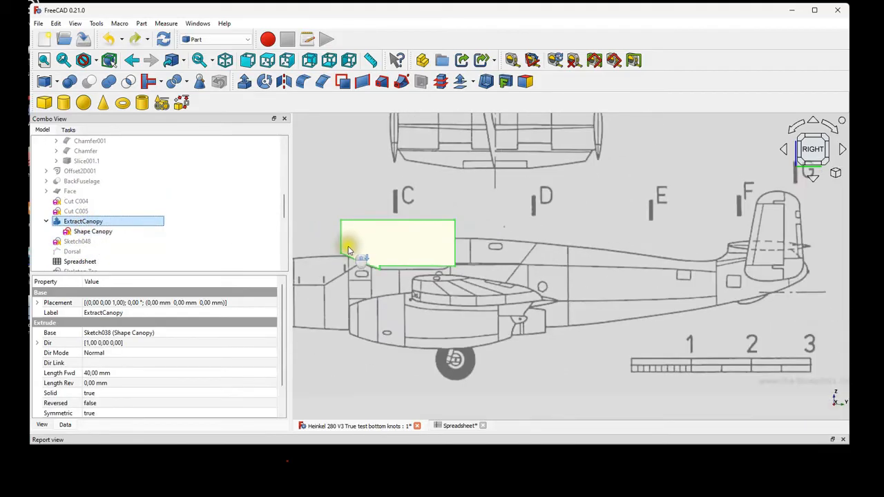
pyautogui.click(101, 232)
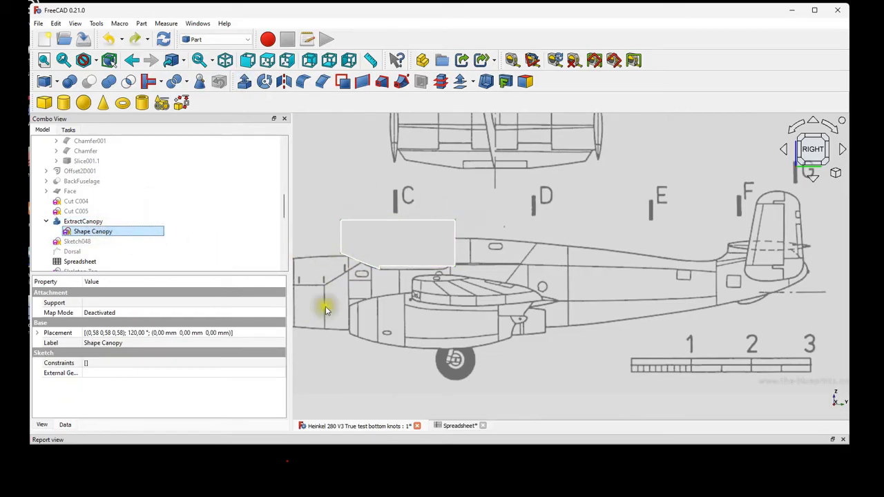
pyautogui.click(104, 221)
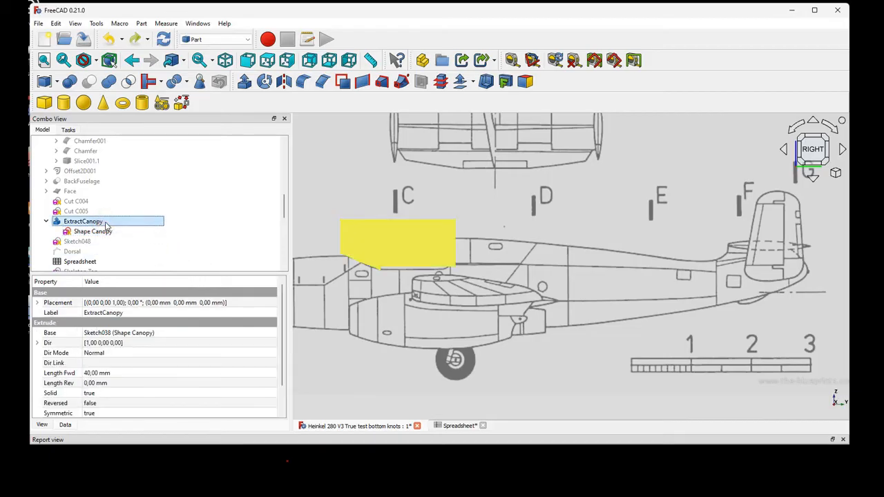
# Show Front Fuselage Solid and subtract ExtractCanopy from it with a Boolean cut.
pyautogui.scroll(-10, 105, 228)
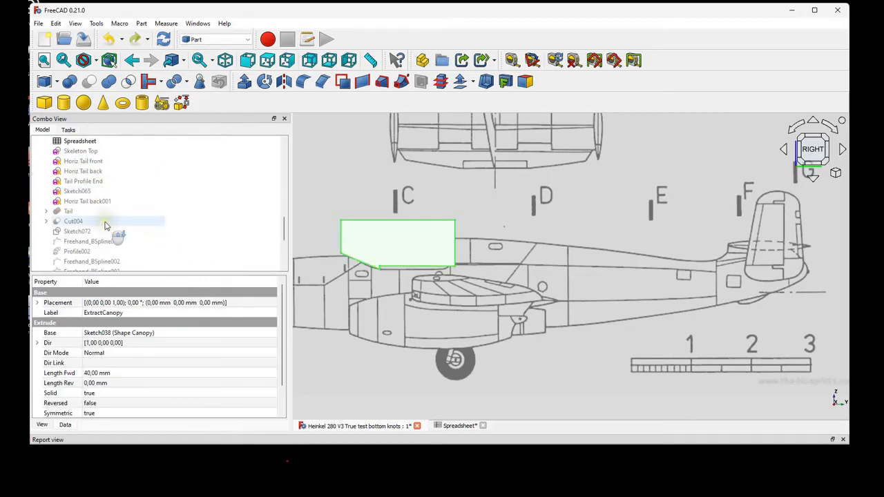
pyautogui.click(96, 192)
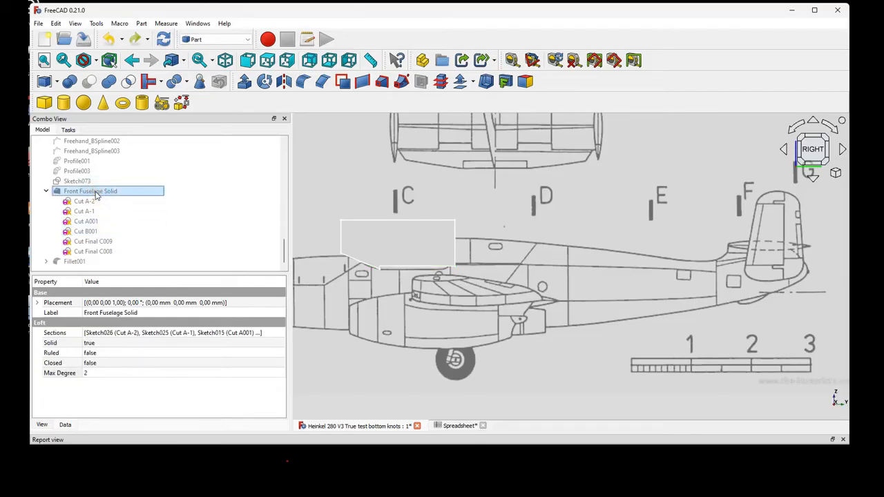
pyautogui.press('space')
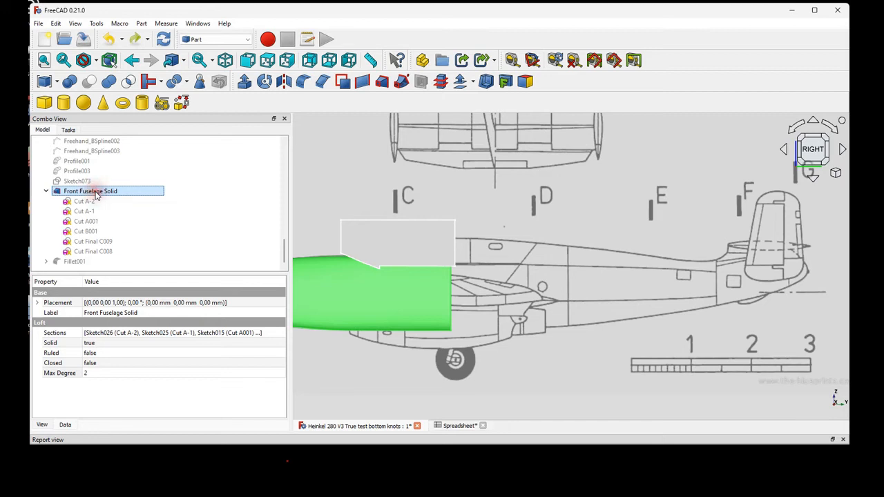
pyautogui.scroll(10, 96, 196)
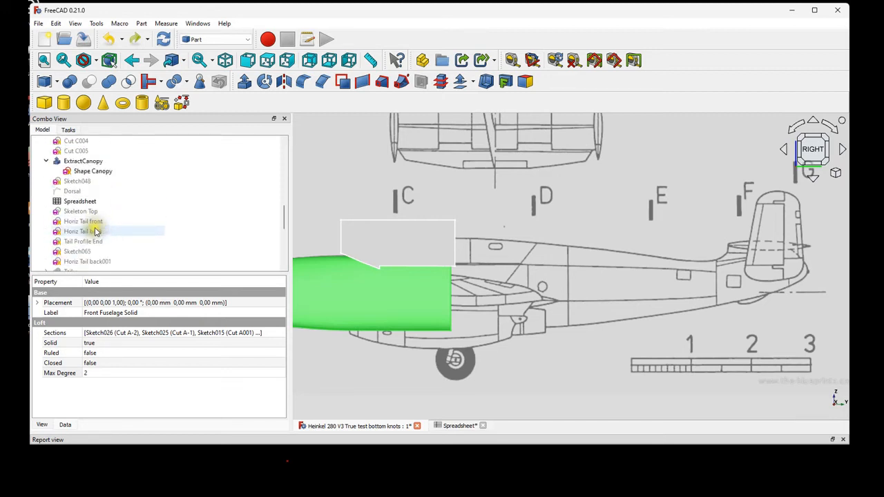
pyautogui.scroll(1, 96, 231)
pyautogui.click(86, 191)
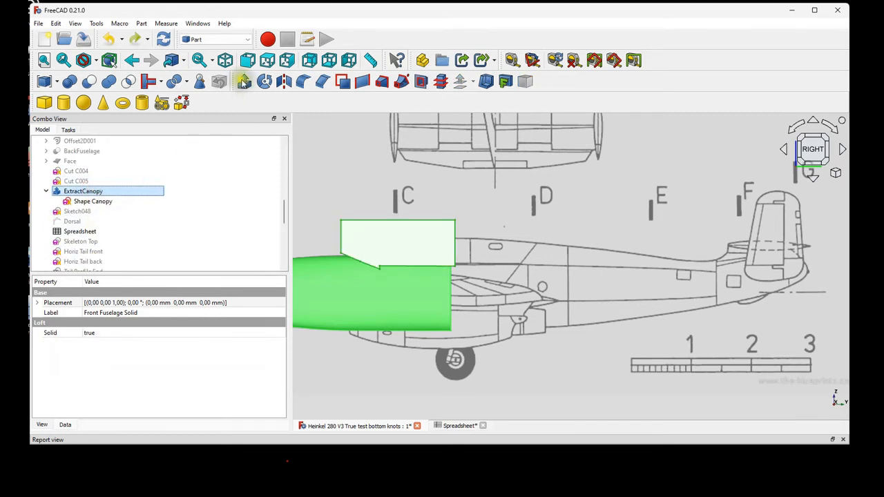
pyautogui.click(93, 84)
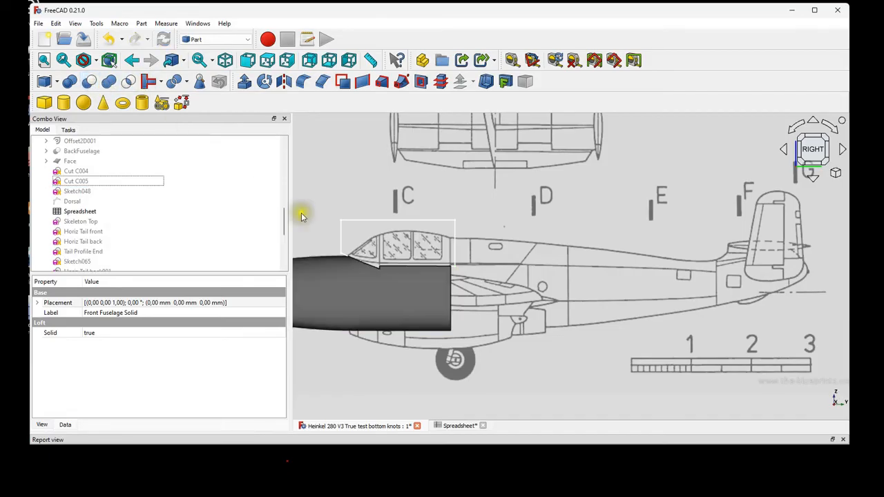
# Expand the new cut to reveal its source objects, and hide the Shape Canopy sketch under ExtractCanopy.
pyautogui.scroll(-3, 311, 228)
pyautogui.scroll(-3, 103, 220)
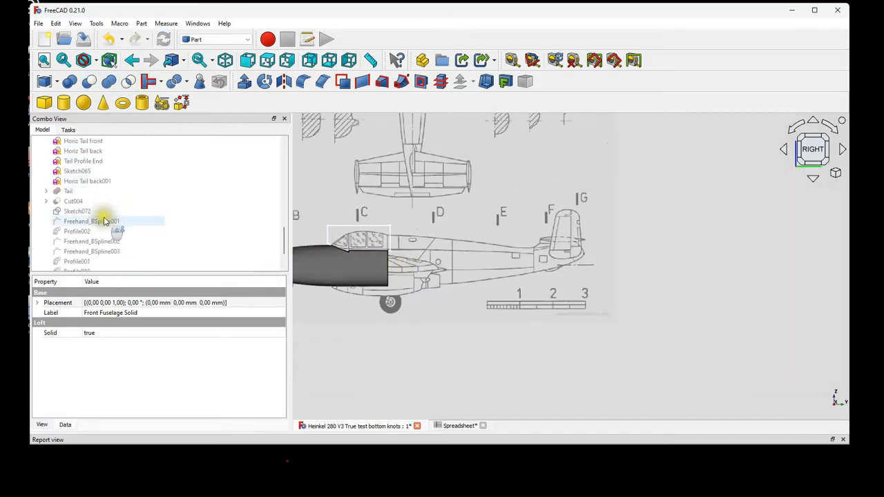
pyautogui.scroll(-2, 104, 221)
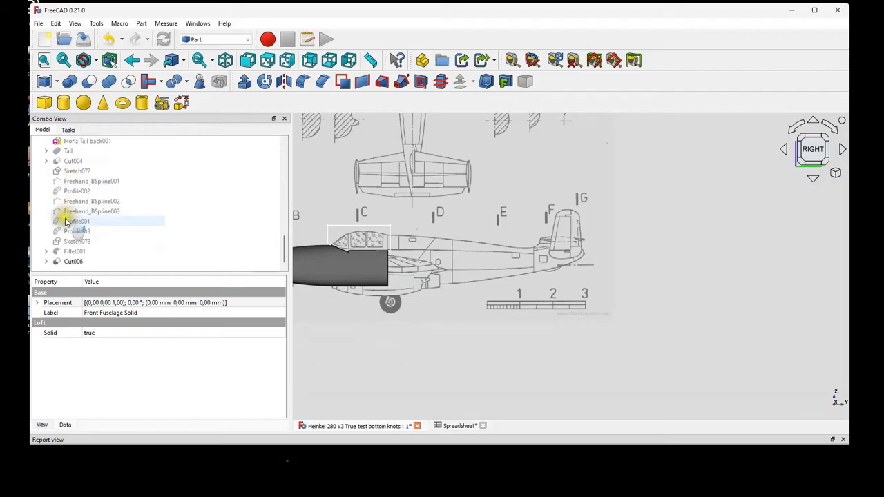
pyautogui.click(45, 261)
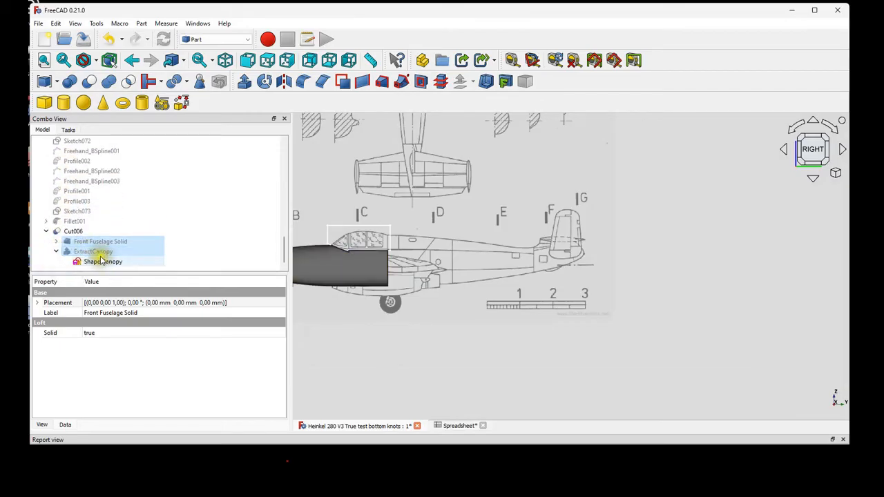
pyautogui.click(95, 260)
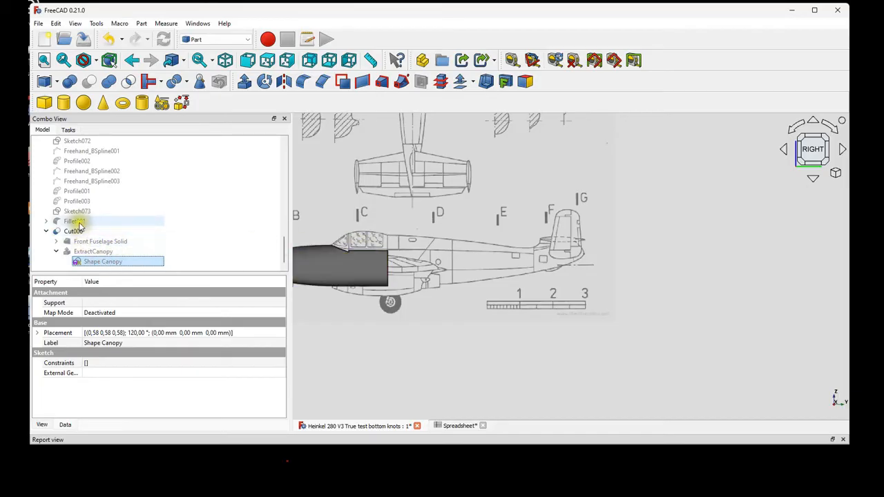
# Show Fillet001 behind the cut front fuselage and view the complete fuselage against the side blueprint.
pyautogui.click(77, 222)
pyautogui.press('space')
pyautogui.scroll(-2, 435, 276)
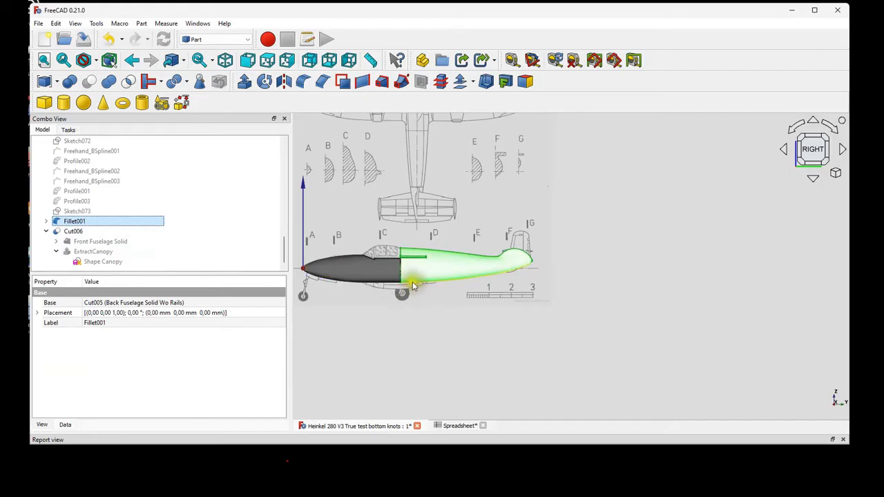
pyautogui.moveTo(414, 267)
pyautogui.mouseDown(button='middle')
pyautogui.moveTo(458, 266)
pyautogui.moveTo(509, 296)
pyautogui.moveTo(470, 293)
pyautogui.moveTo(473, 332)
pyautogui.moveTo(446, 326)
pyautogui.moveTo(426, 306)
pyautogui.moveTo(428, 268)
pyautogui.moveTo(468, 276)
pyautogui.mouseUp(button='middle')
pyautogui.click(366, 336)
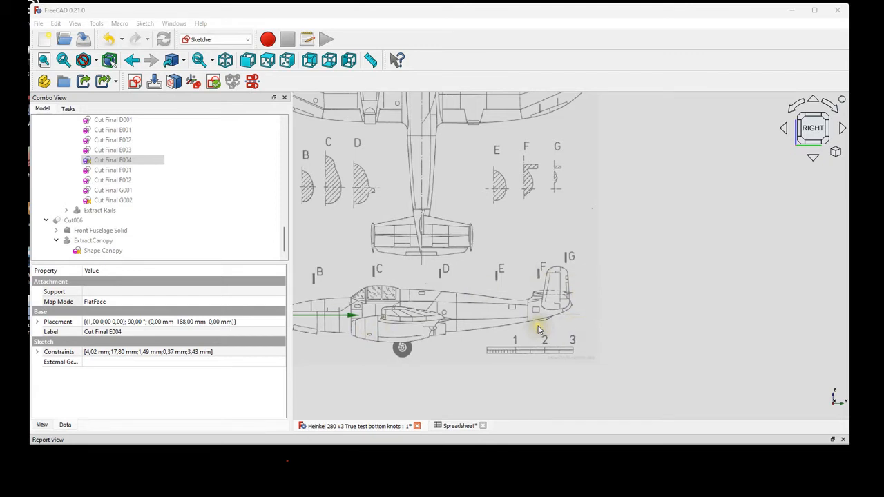
# Show the Cut Final E004 sketch and check its upper end against the blueprint's fuselage outline at the tailplane root.
pyautogui.scroll(3, 537, 327)
pyautogui.scroll(2, 540, 279)
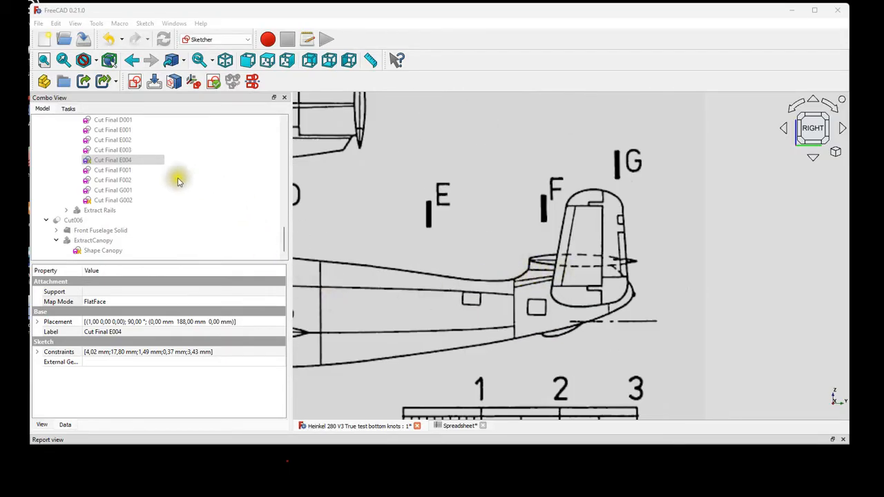
pyautogui.click(142, 161)
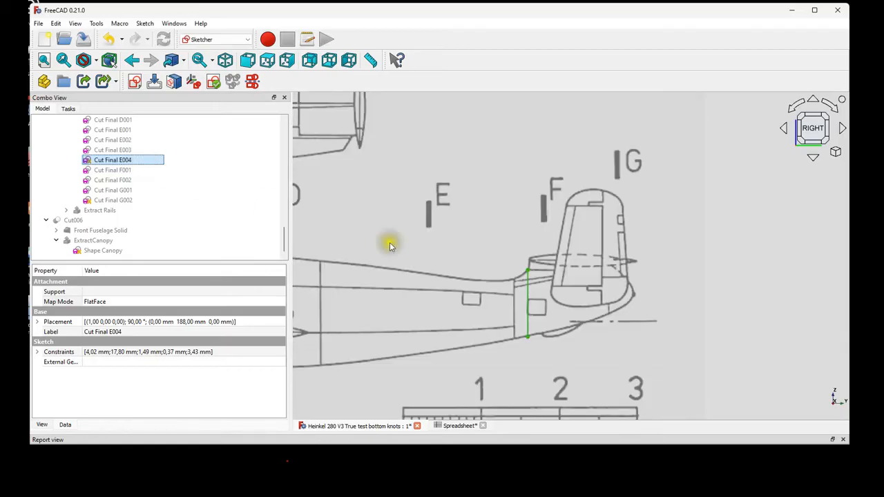
pyautogui.scroll(2, 529, 302)
pyautogui.scroll(2, 528, 283)
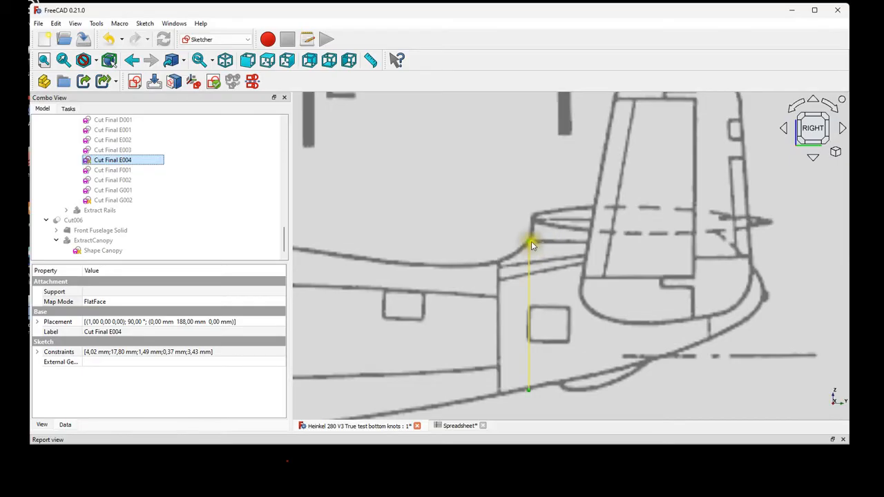
pyautogui.click(533, 242)
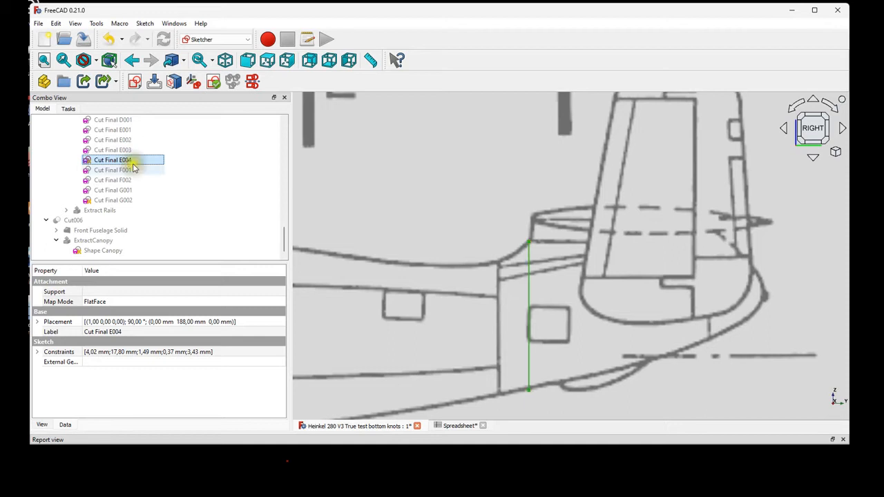
# Create a new sketch on the YZ-Plane with no existing geometry selected.
pyautogui.scroll(-5, 433, 290)
pyautogui.click(651, 296)
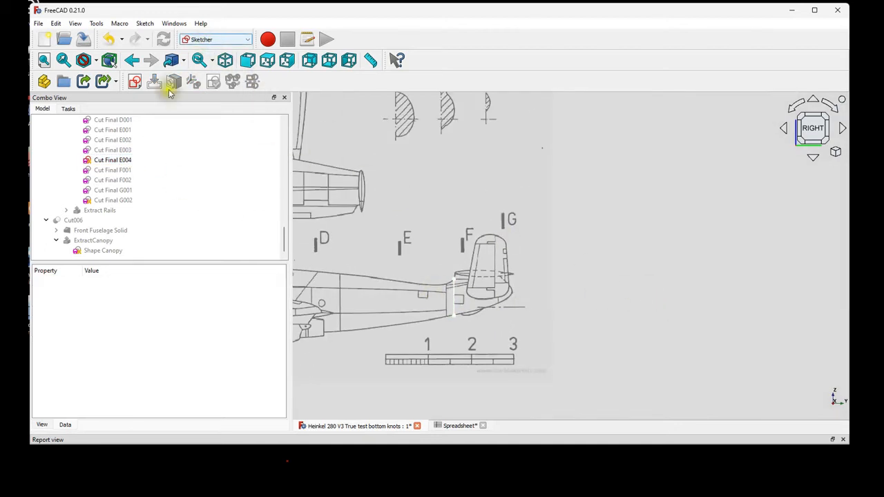
pyautogui.click(135, 84)
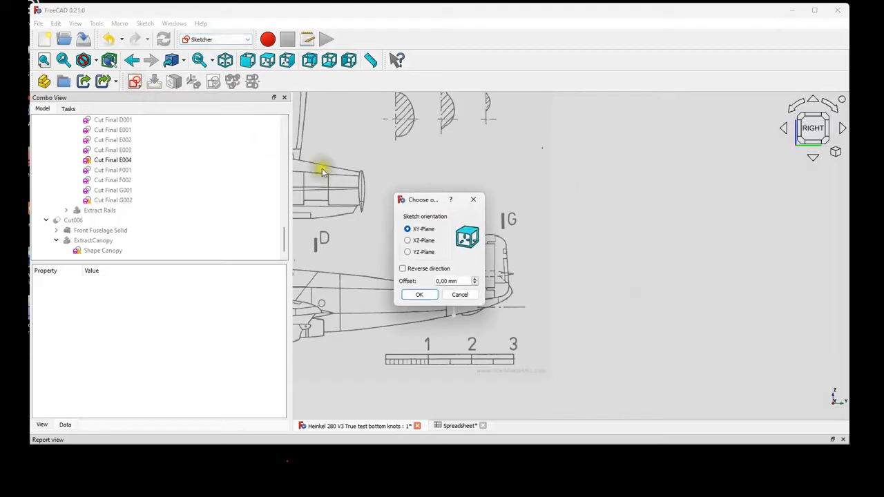
pyautogui.click(425, 253)
pyautogui.click(420, 294)
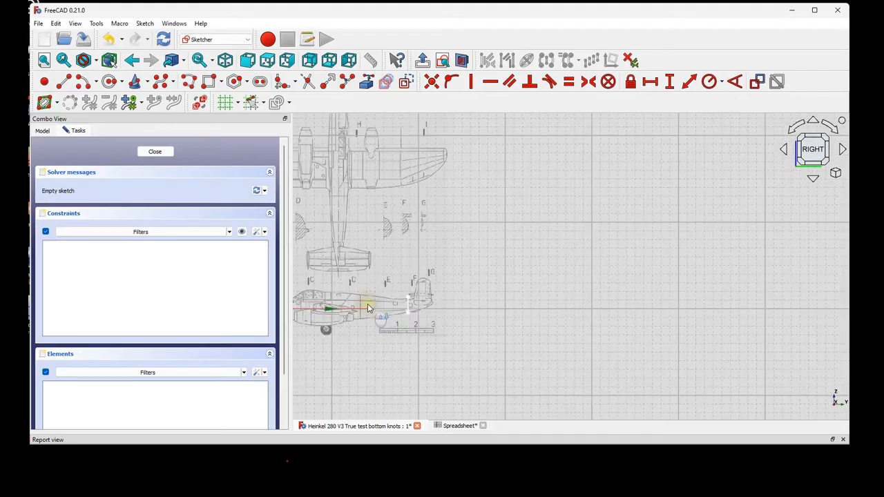
# Draw a line from the origin at the fuselage nose along the horizontal axis, ending just ahead of the engine nacelle.
pyautogui.scroll(4, 367, 304)
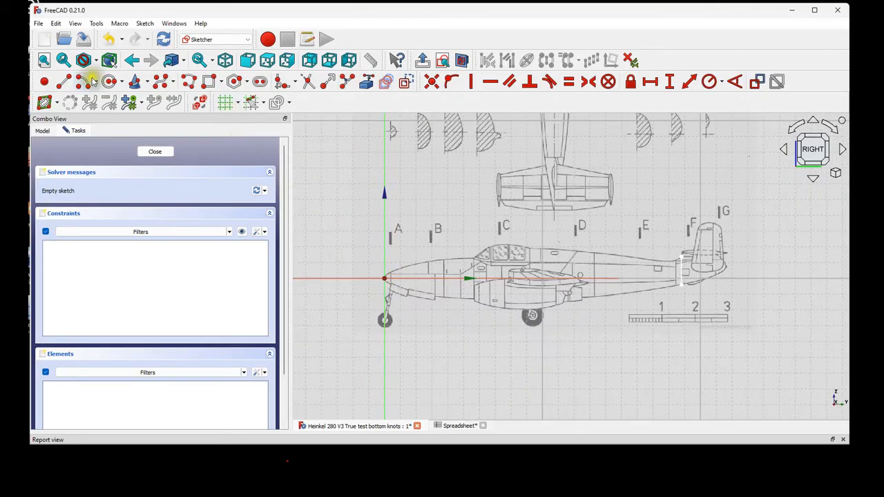
pyautogui.click(75, 83)
pyautogui.scroll(2, 377, 277)
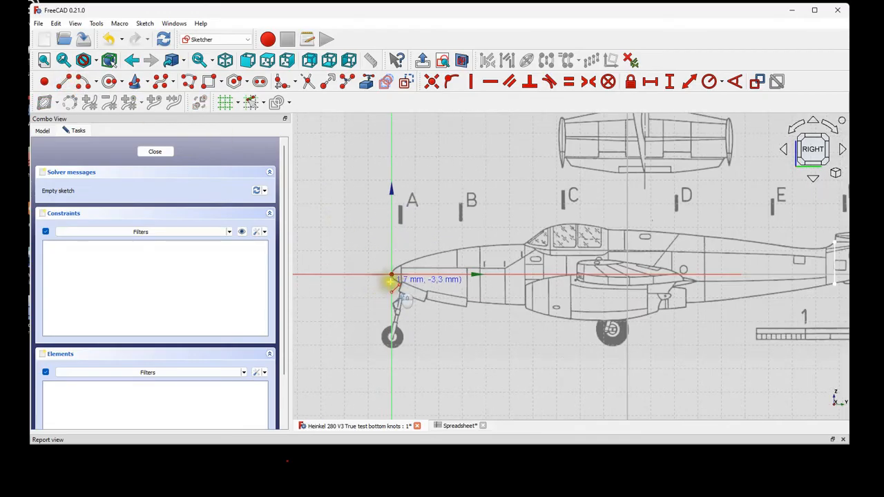
pyautogui.click(391, 274)
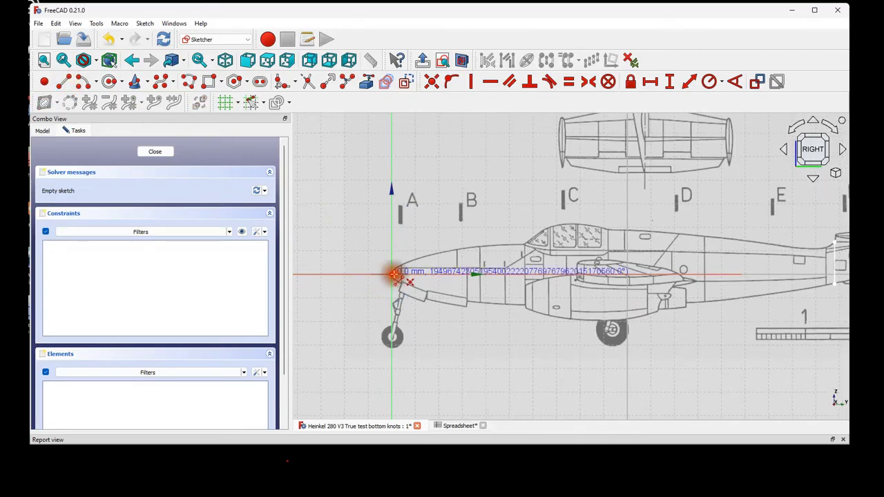
pyautogui.click(517, 274)
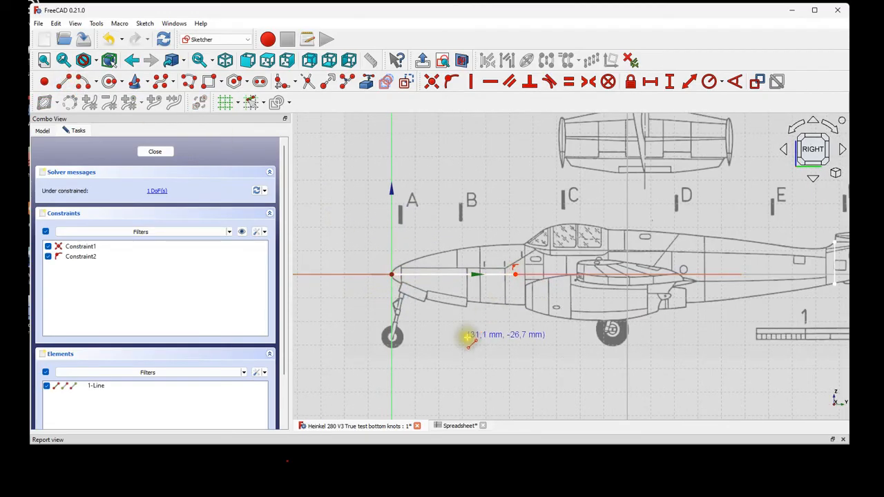
# Close the side-view sketch and check the upper end of Cut Final E004 against the fuselage outline at the tailplane root.
pyautogui.click(155, 152)
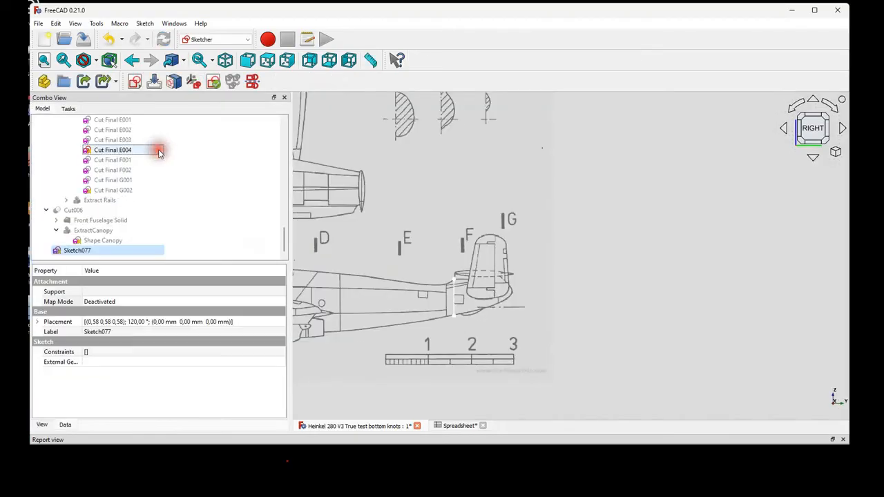
pyautogui.scroll(-3, 346, 279)
pyautogui.scroll(-2, 349, 283)
pyautogui.scroll(-2, 427, 267)
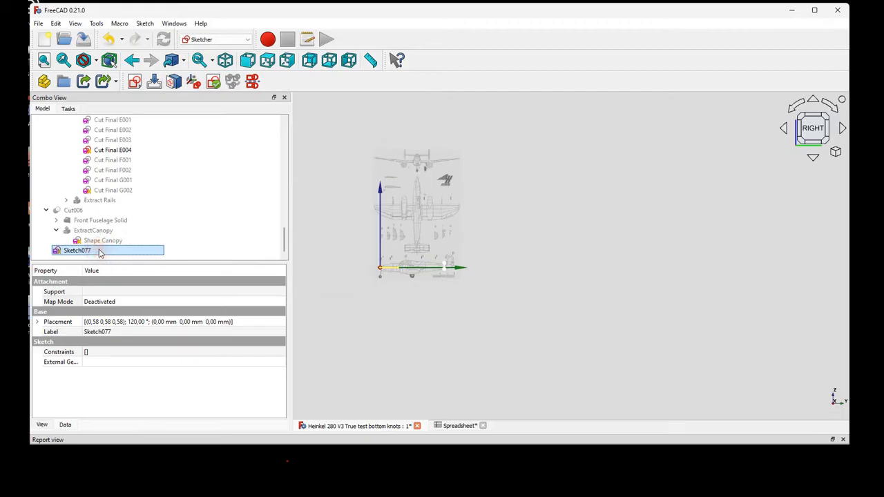
pyautogui.click(143, 303)
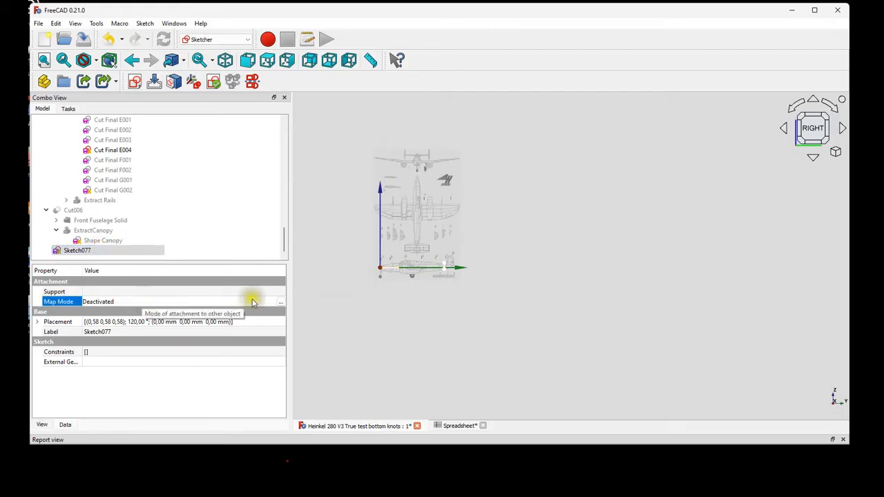
pyautogui.scroll(5, 444, 266)
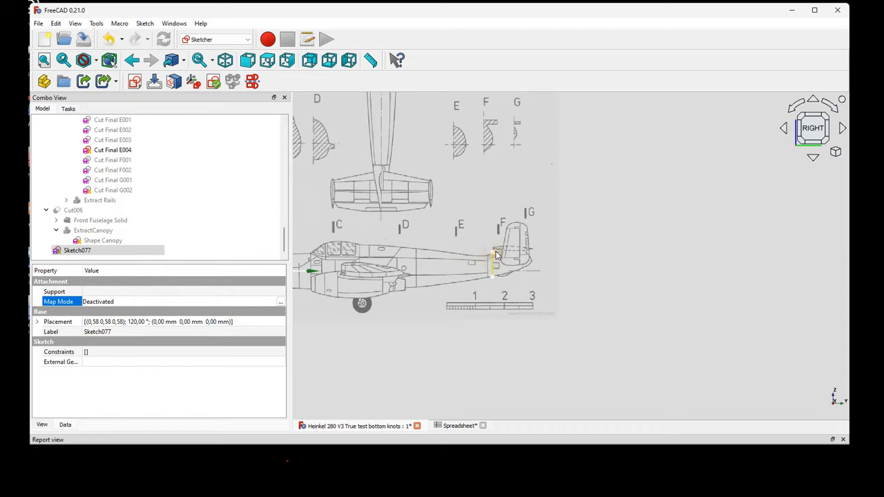
pyautogui.scroll(2, 495, 254)
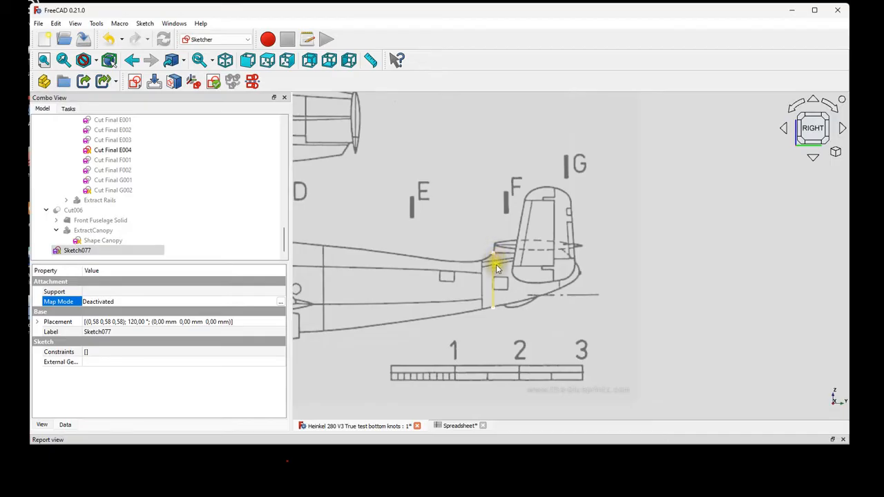
pyautogui.scroll(4, 497, 260)
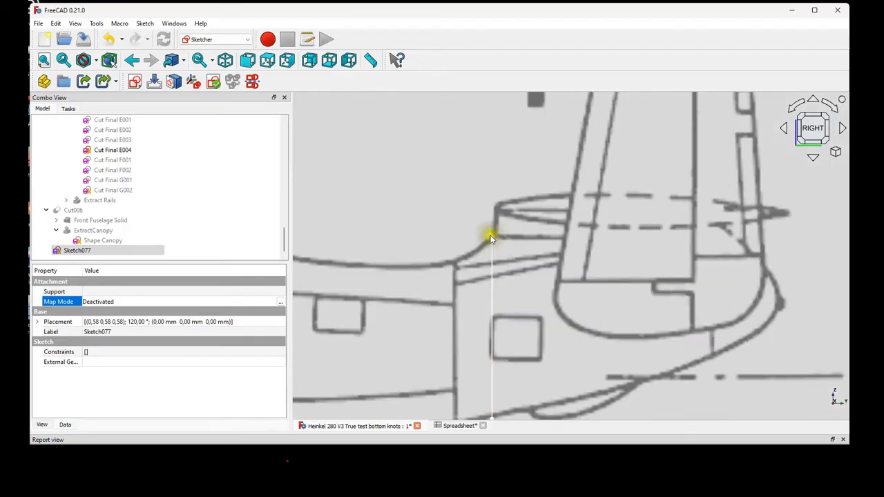
# Attach Sketch077 to the upper centre vertex of Cut Final E004 with the Translate origin mode, picking it in top view.
pyautogui.click(270, 61)
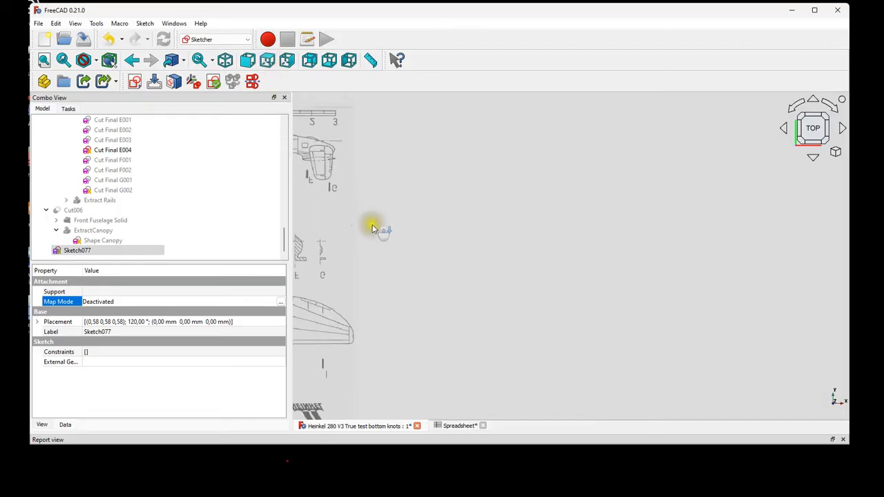
pyautogui.scroll(5, 381, 238)
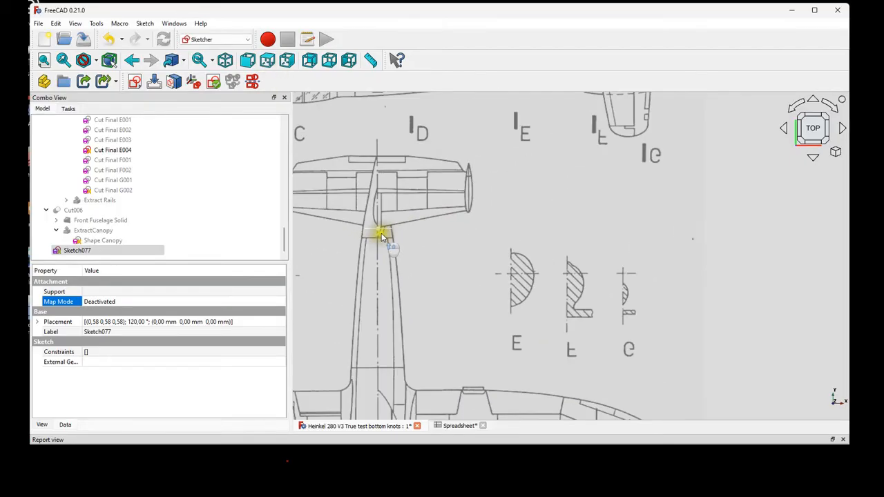
pyautogui.click(131, 249)
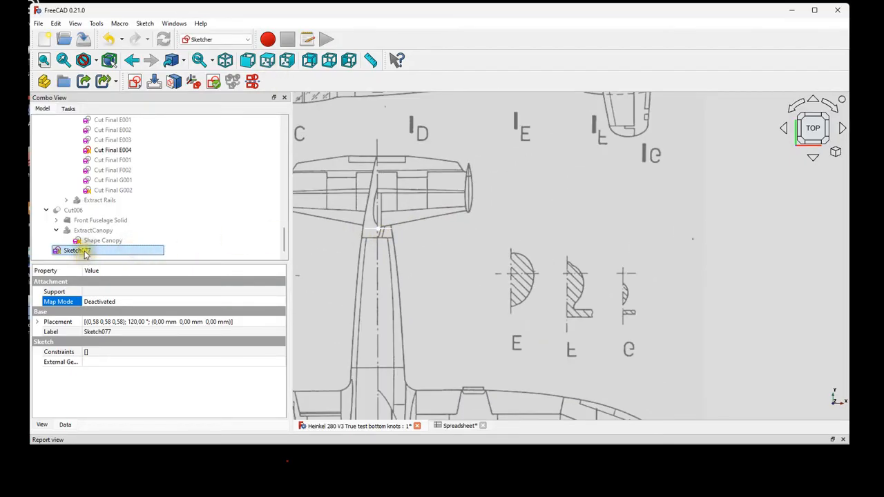
pyautogui.click(119, 302)
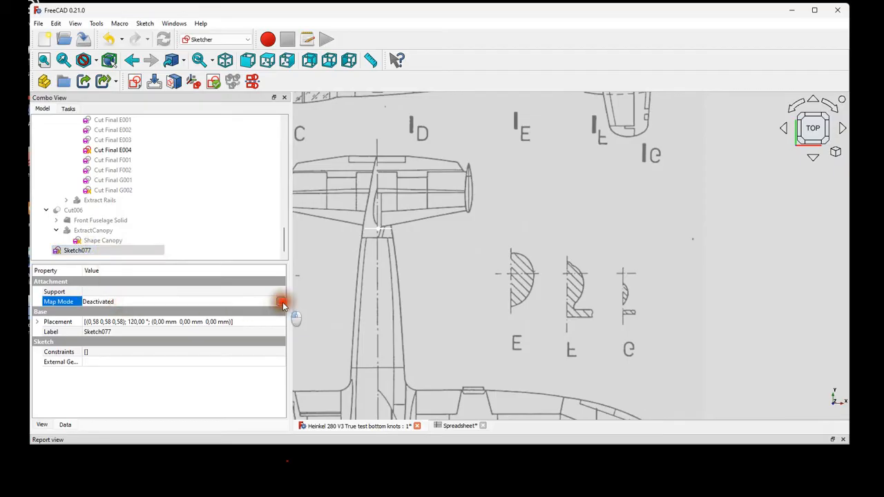
pyautogui.click(281, 304)
pyautogui.click(99, 255)
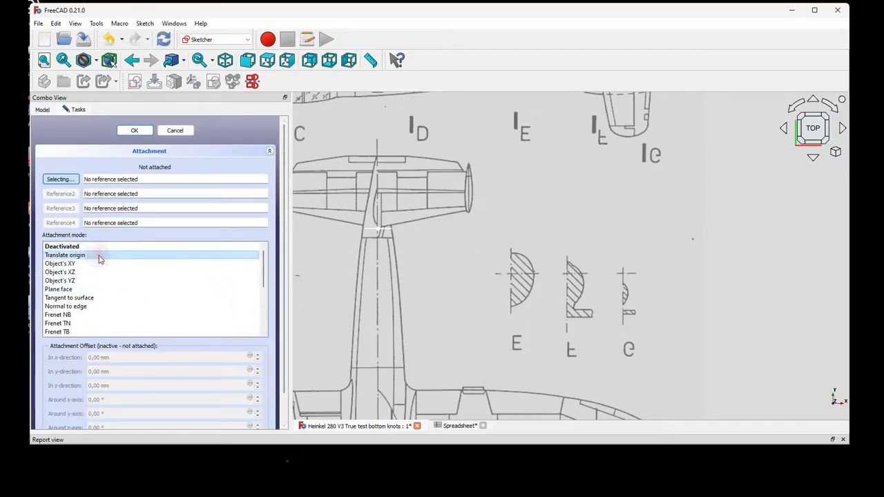
pyautogui.click(381, 232)
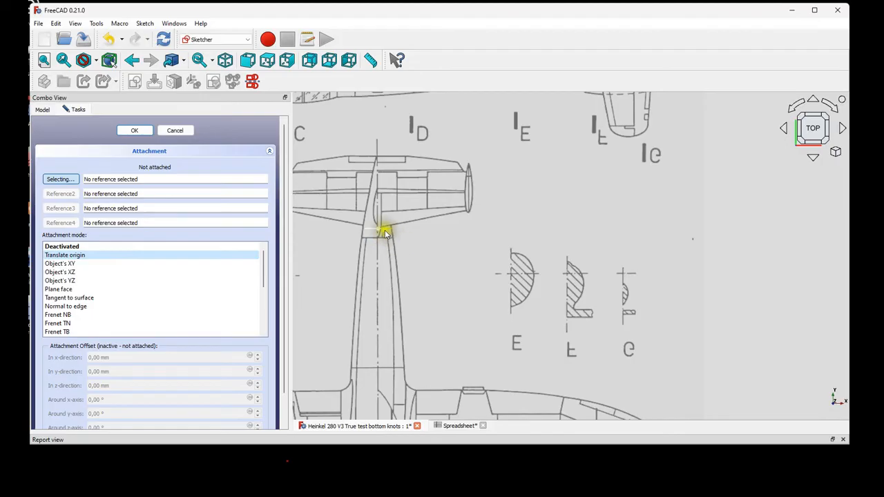
pyautogui.scroll(5, 383, 232)
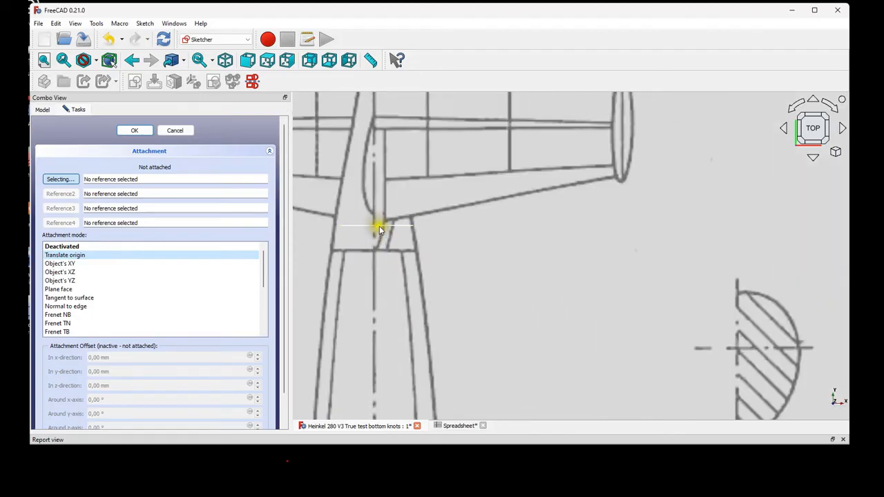
pyautogui.click(379, 226)
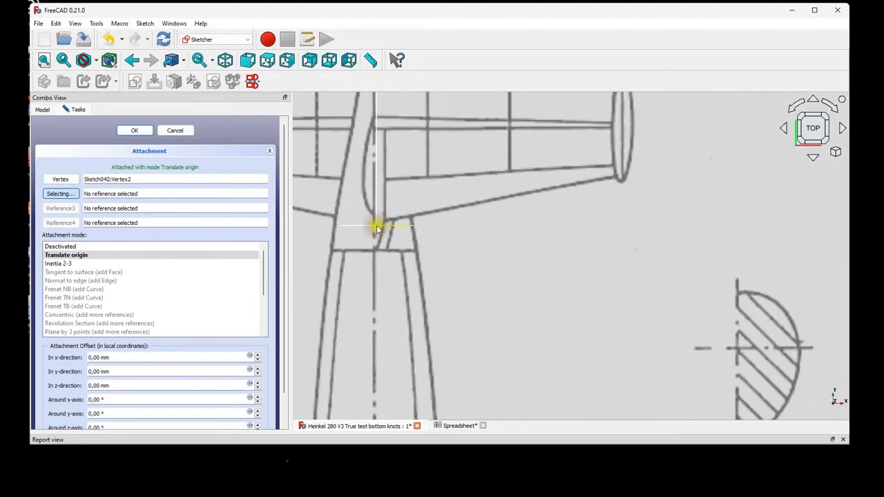
pyautogui.click(143, 130)
# Reopen Sketch077 and shorten its horizontal line so that it ends just behind the tailplane.
pyautogui.scroll(-4, 375, 232)
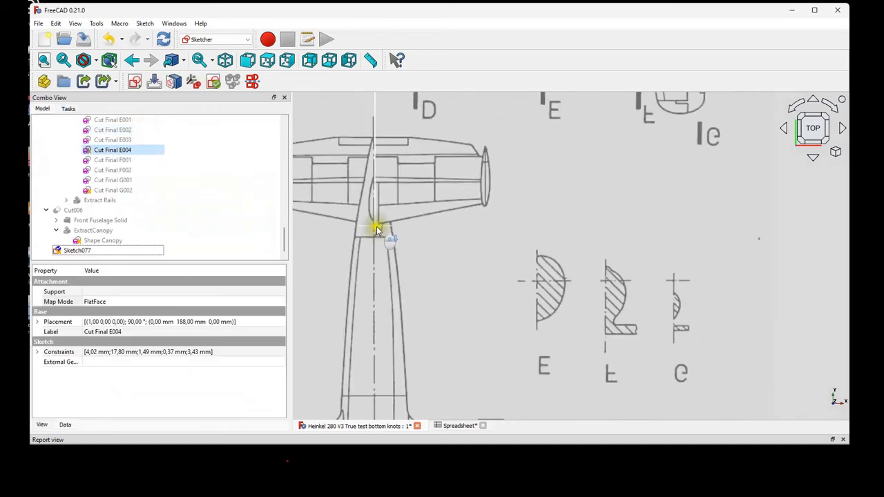
pyautogui.click(131, 250)
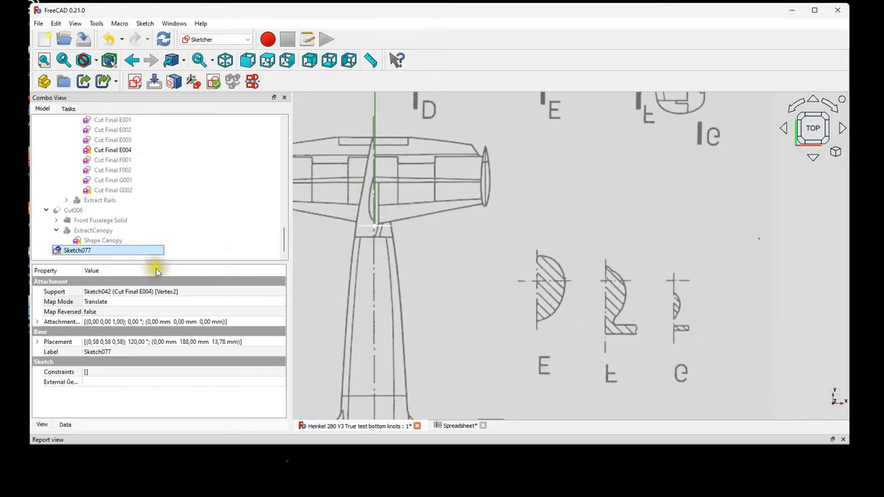
pyautogui.doubleClick(133, 252)
pyautogui.scroll(4, 602, 263)
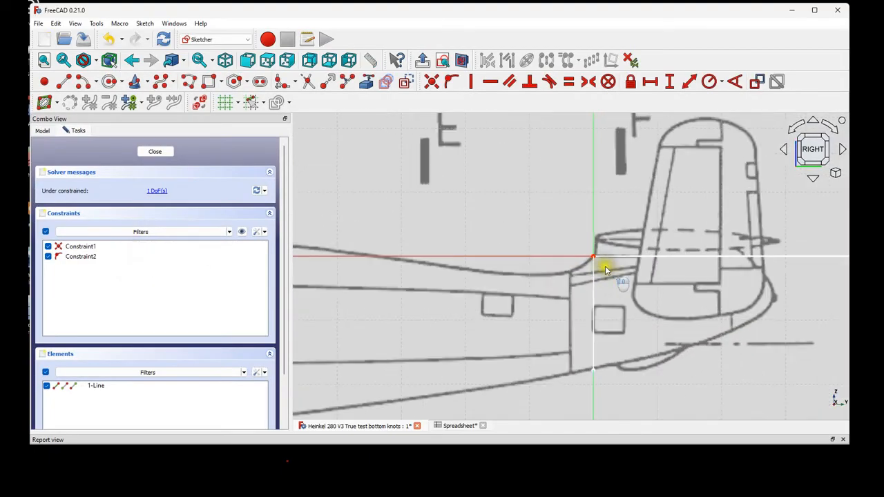
pyautogui.moveTo(639, 270); pyautogui.dragTo(426, 280, button='middle')
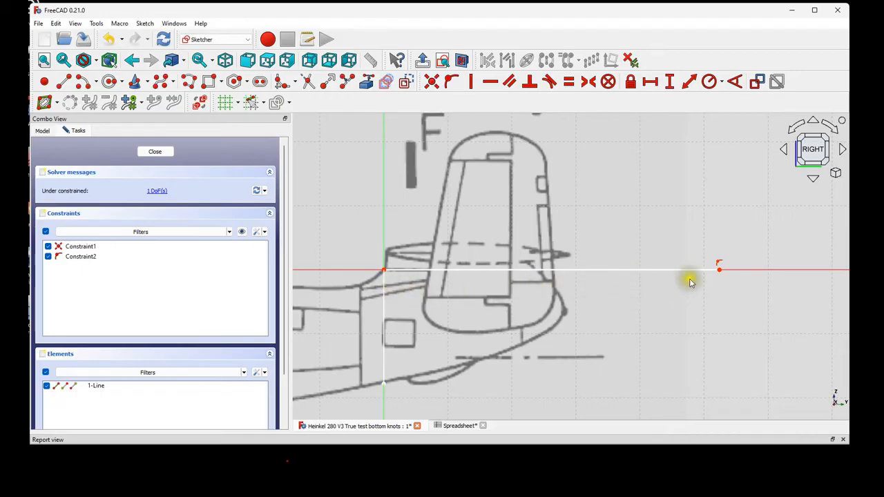
pyautogui.moveTo(723, 274); pyautogui.dragTo(601, 269)
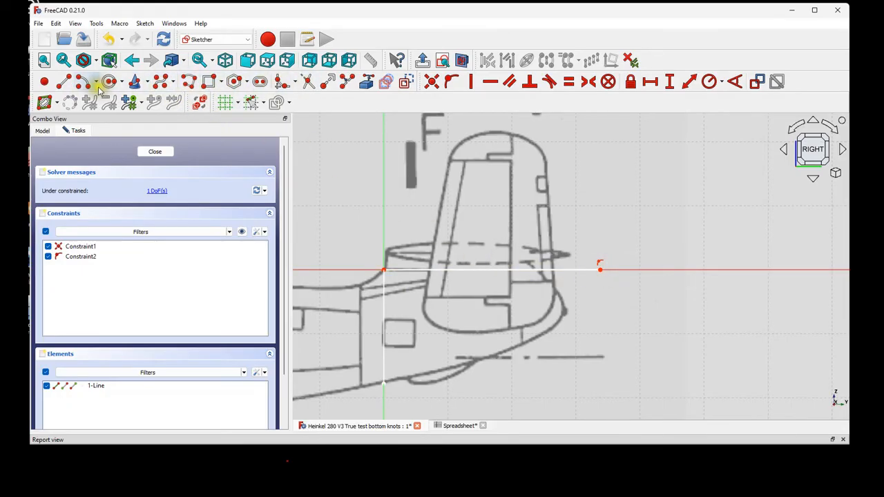
# Complete a rectangle about 10 mm high with a polyline from the origin, extending ahead of section E004 and back to the line's rear end; close the sketch.
pyautogui.click(189, 83)
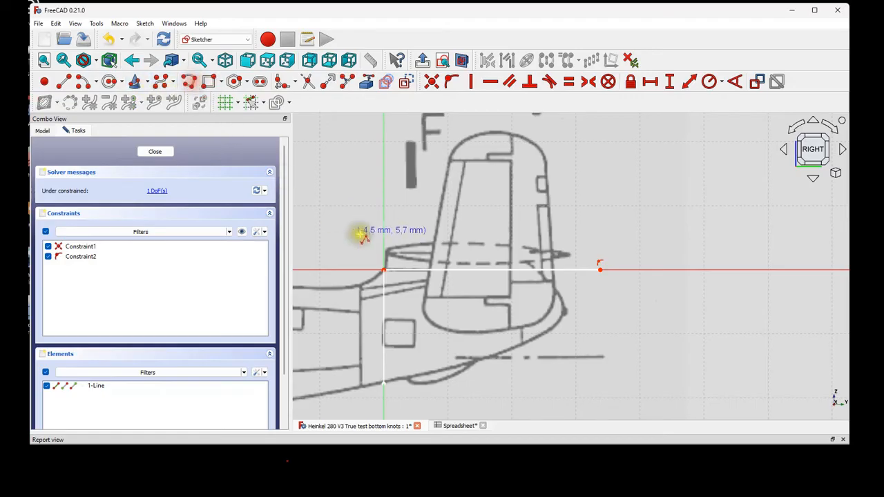
pyautogui.scroll(2, 385, 271)
pyautogui.scroll(1, 387, 271)
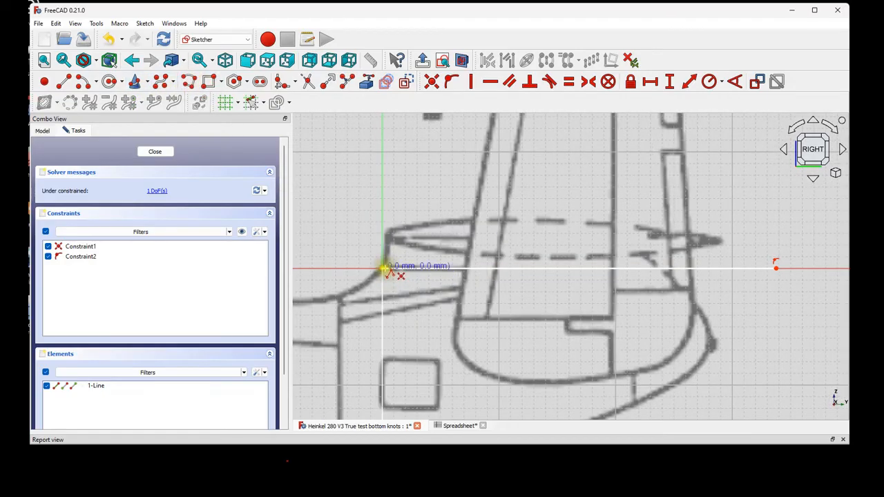
pyautogui.click(384, 269)
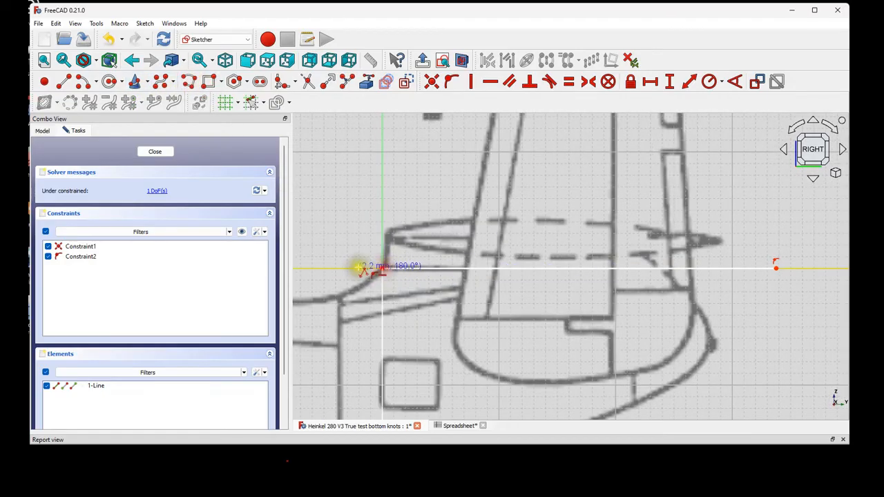
pyautogui.click(322, 268)
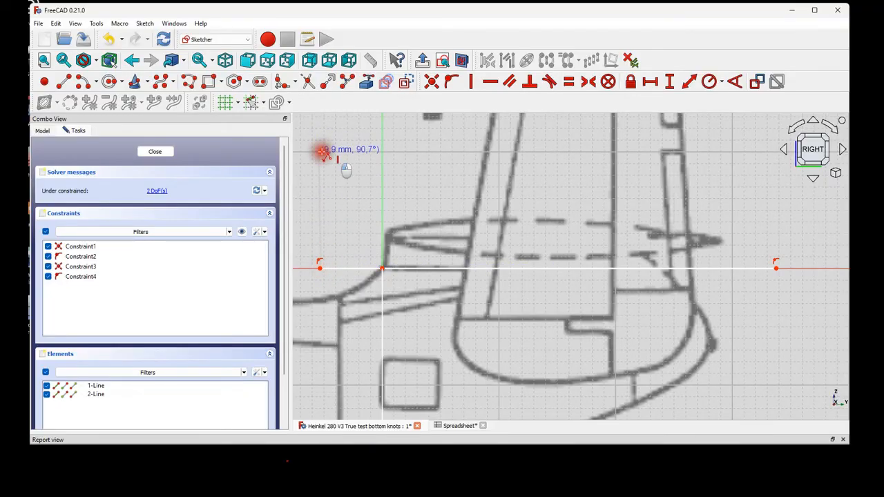
pyautogui.click(319, 152)
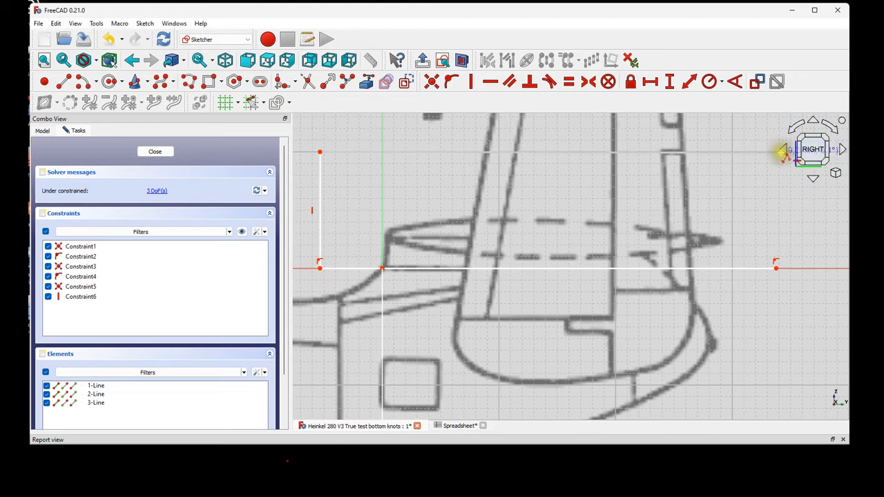
pyautogui.click(779, 152)
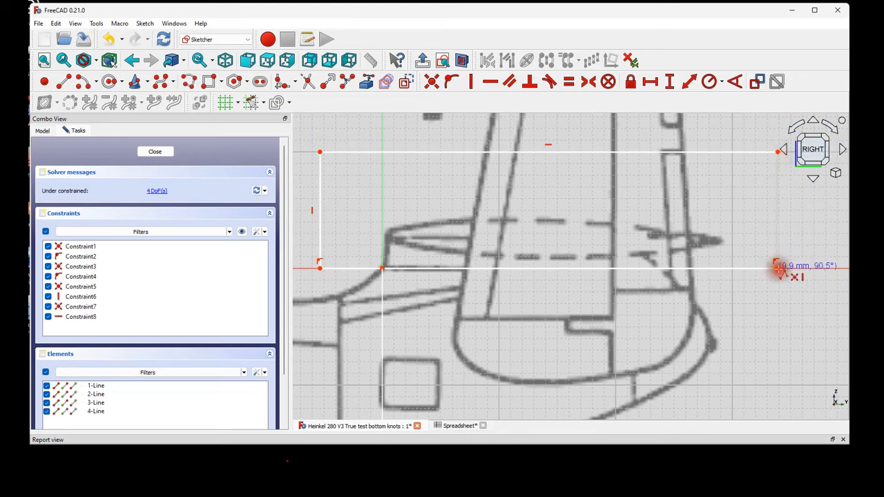
pyautogui.click(778, 266)
pyautogui.scroll(-2, 767, 293)
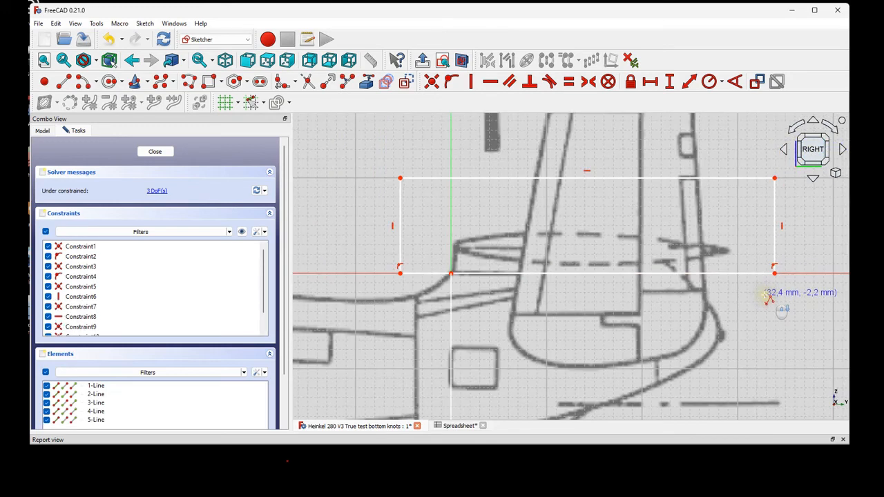
pyautogui.rightClick(743, 242)
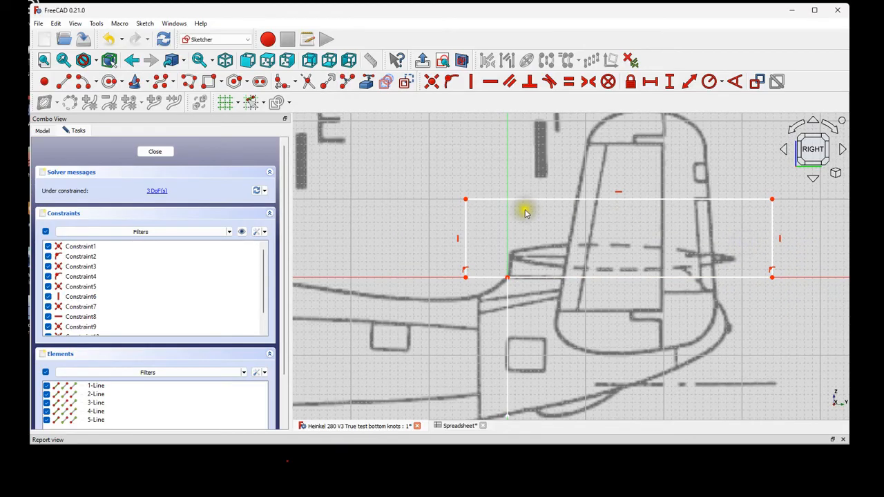
pyautogui.click(159, 152)
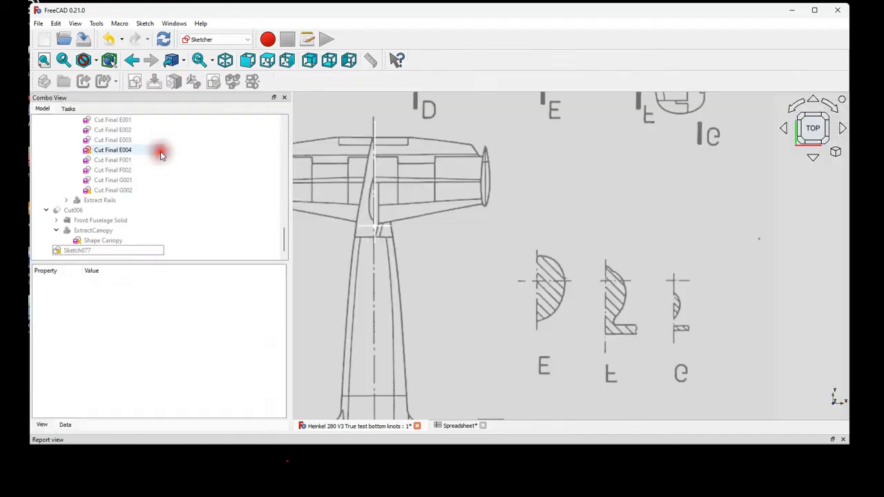
# Extrude the Sketch077 rectangle symmetrically by 30 mm along its normal as a solid, using the Part workbench.
pyautogui.click(225, 60)
pyautogui.click(98, 253)
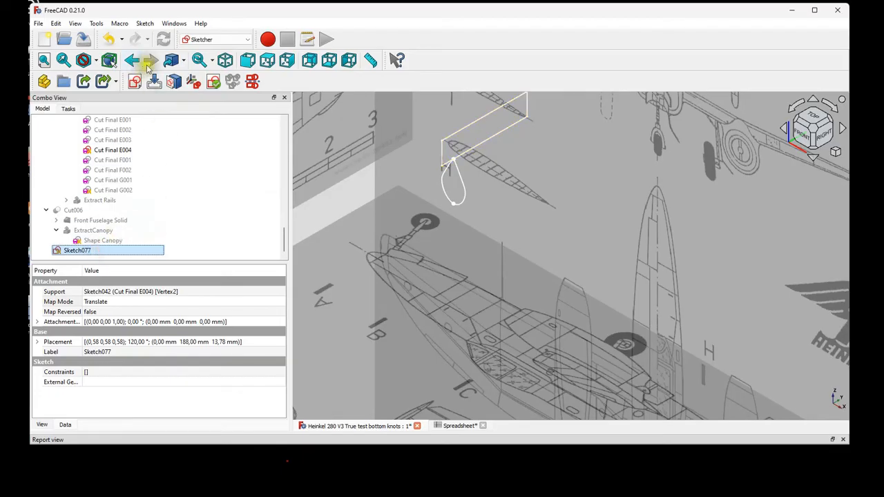
pyautogui.click(198, 40)
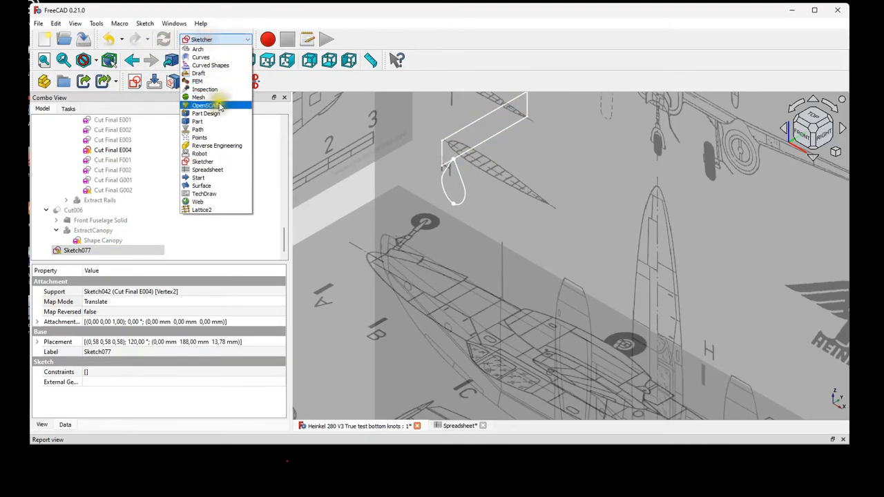
pyautogui.click(207, 121)
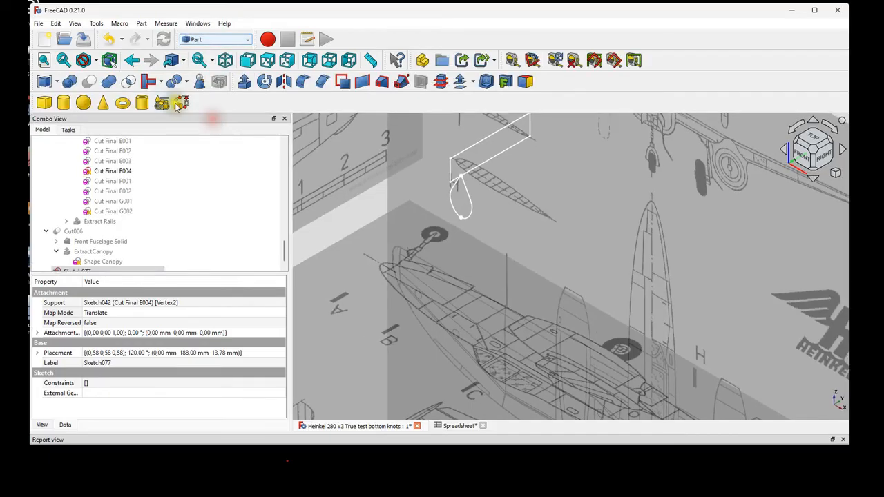
pyautogui.click(245, 83)
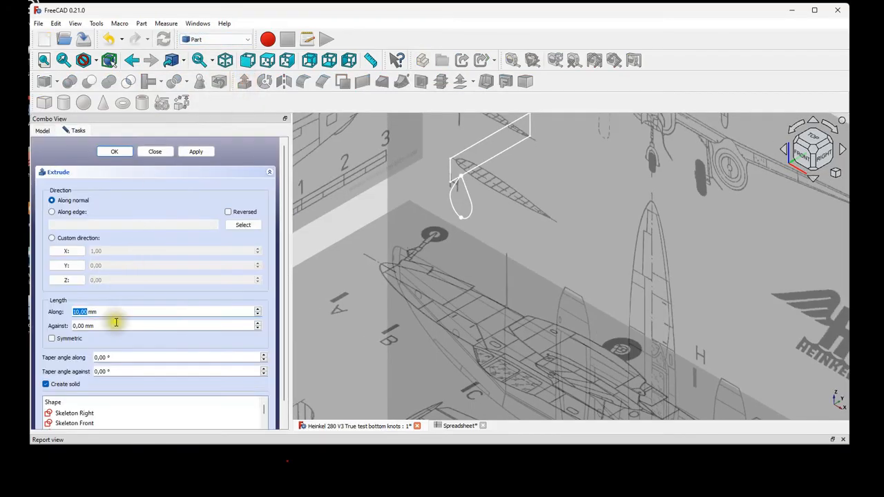
pyautogui.click(52, 339)
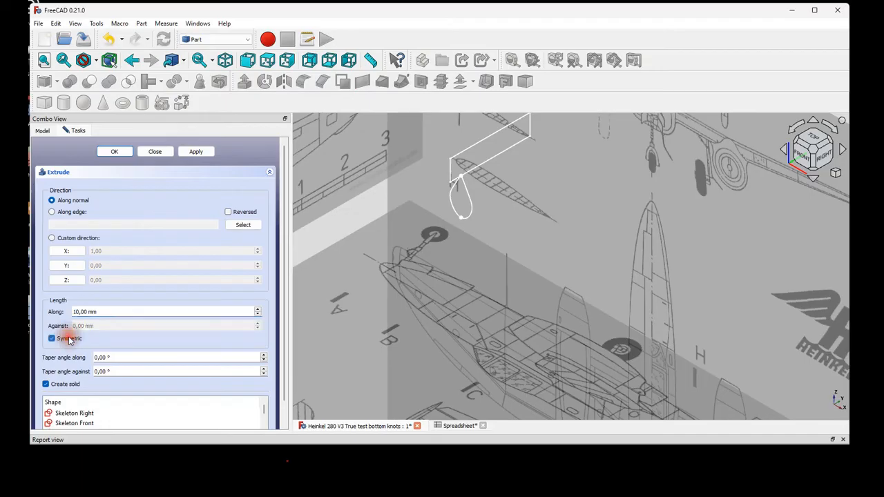
pyautogui.click(80, 311)
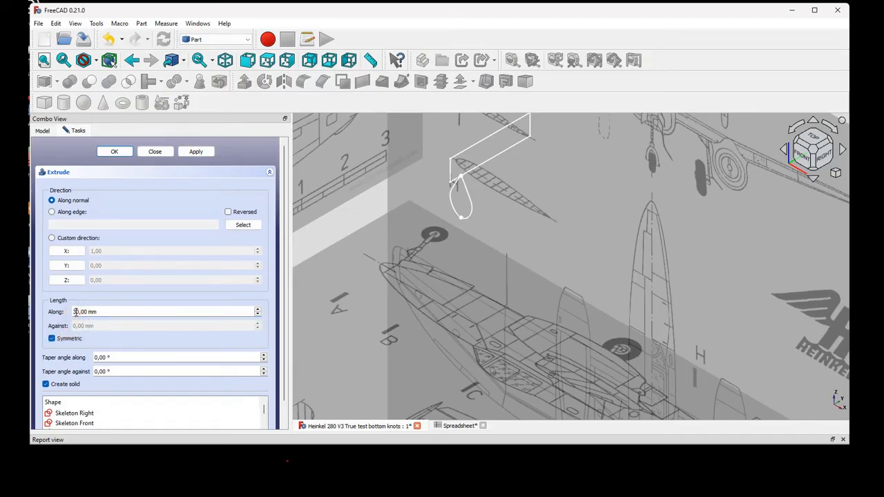
pyautogui.press('Return')
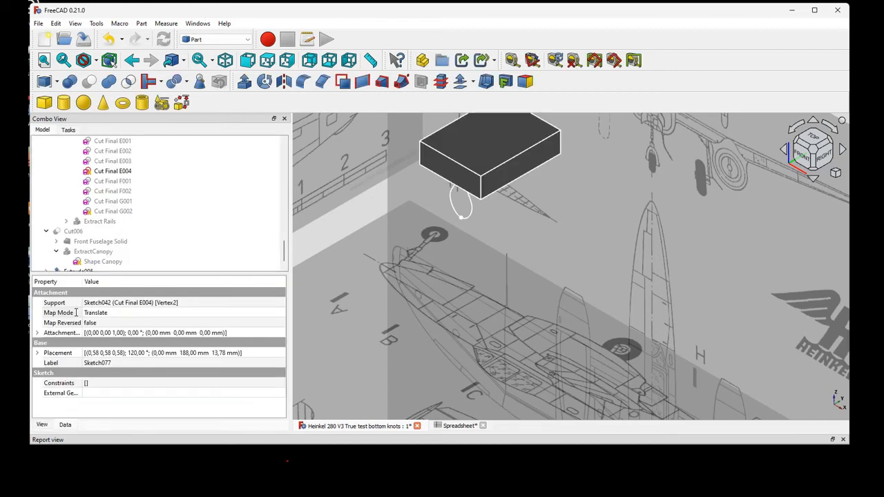
# Rename the extruded box made from Sketch077 as "Extraact Tail".
pyautogui.scroll(-1, 117, 240)
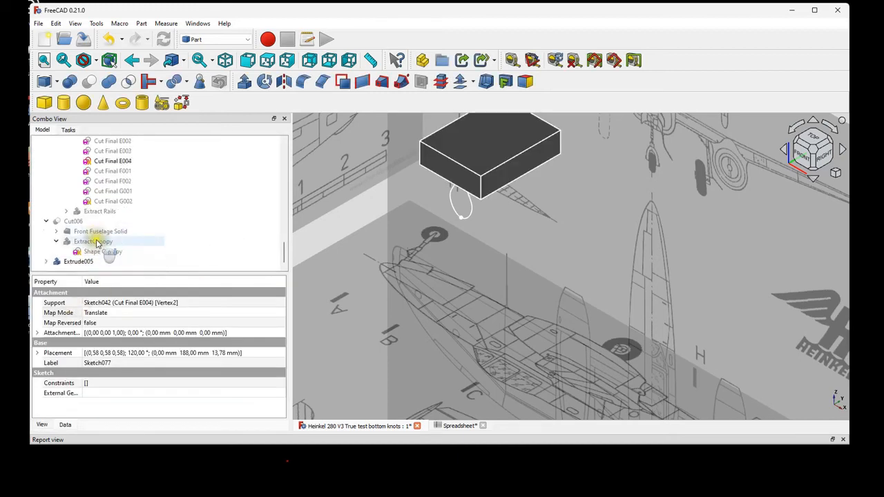
pyautogui.click(78, 263)
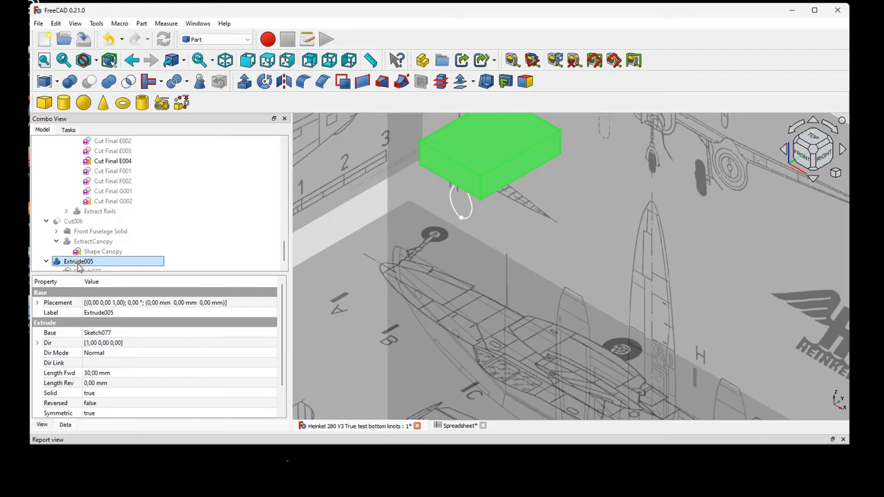
pyautogui.click(78, 263)
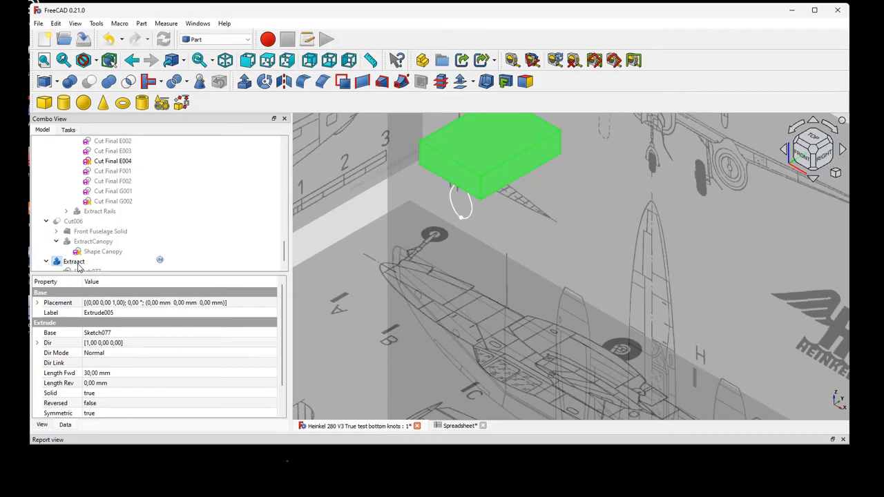
pyautogui.write('Extract Tail')
pyautogui.press('Return')
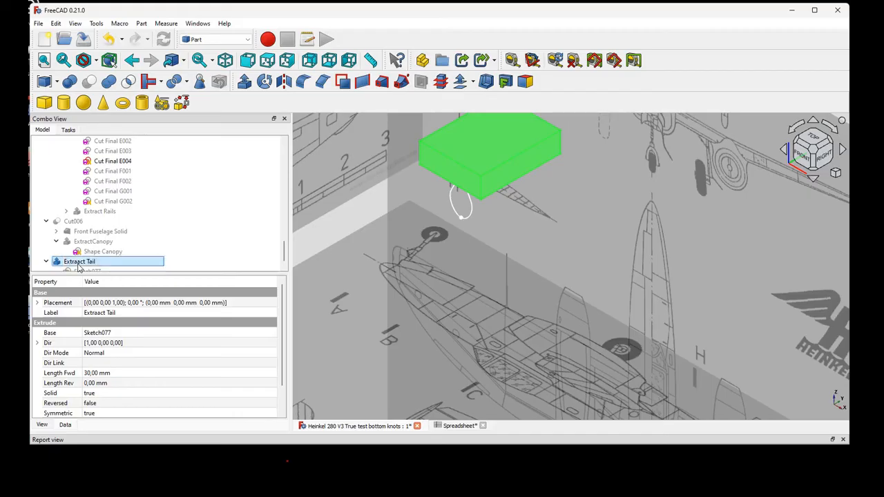
# Show the rear fuselage body Fillet001 and cut the Extraact Tail box from it with a Boolean Cut.
pyautogui.scroll(3, 82, 231)
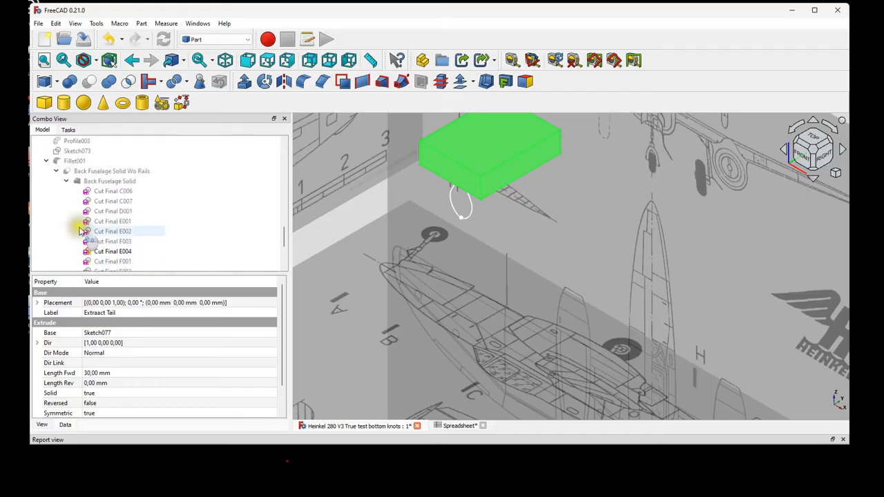
pyautogui.click(76, 161)
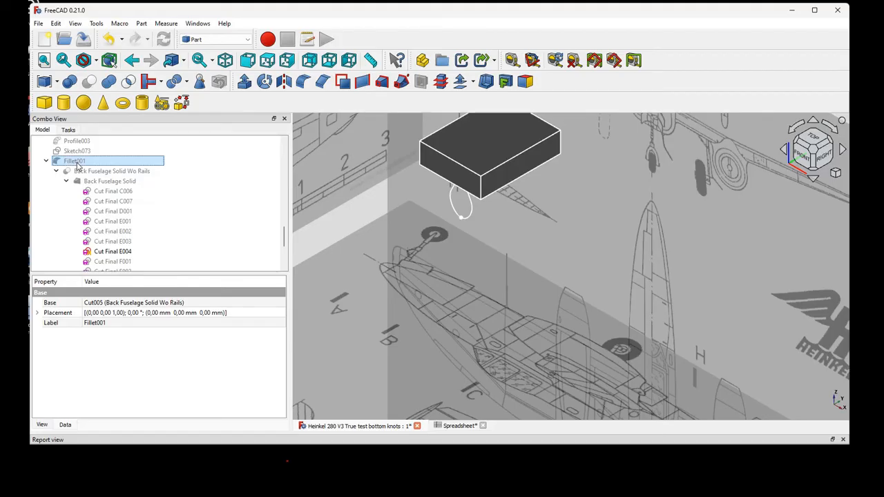
pyautogui.press('space')
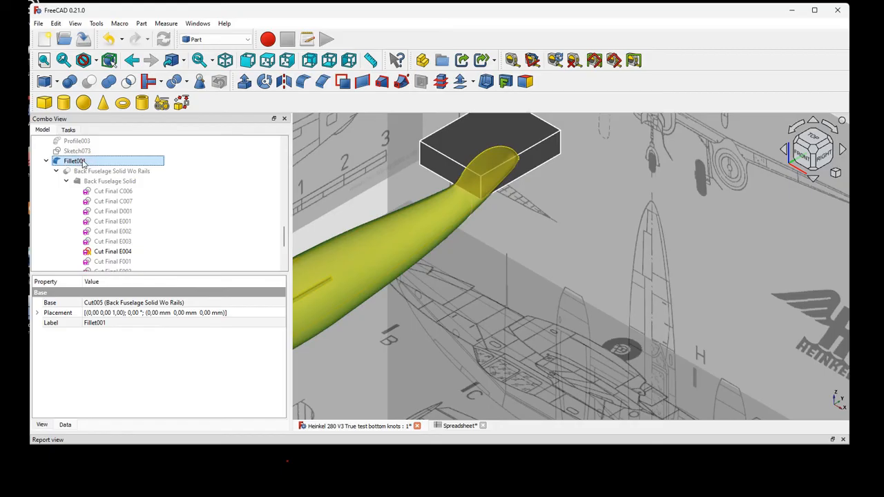
pyautogui.scroll(-3, 80, 207)
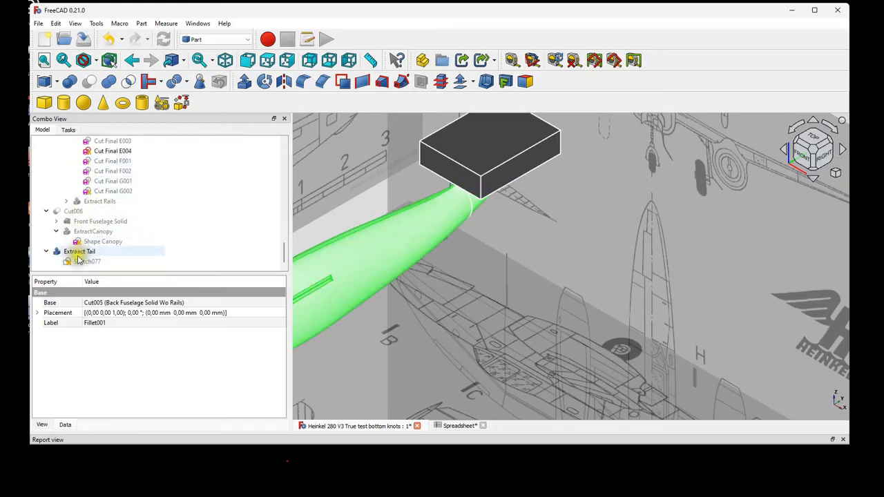
pyautogui.click(89, 81)
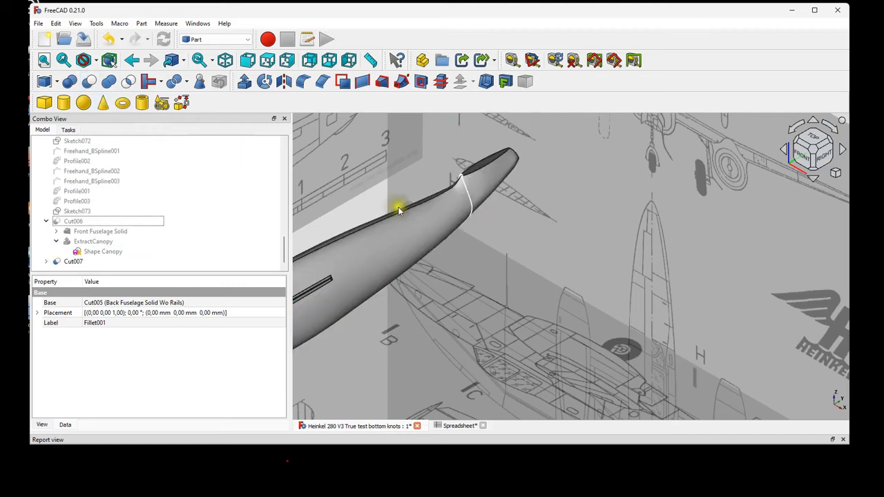
# Clear the selection and examine the flat area cut into the upper rear fuselage at the tailplane root.
pyautogui.scroll(3, 476, 192)
pyautogui.scroll(2, 456, 170)
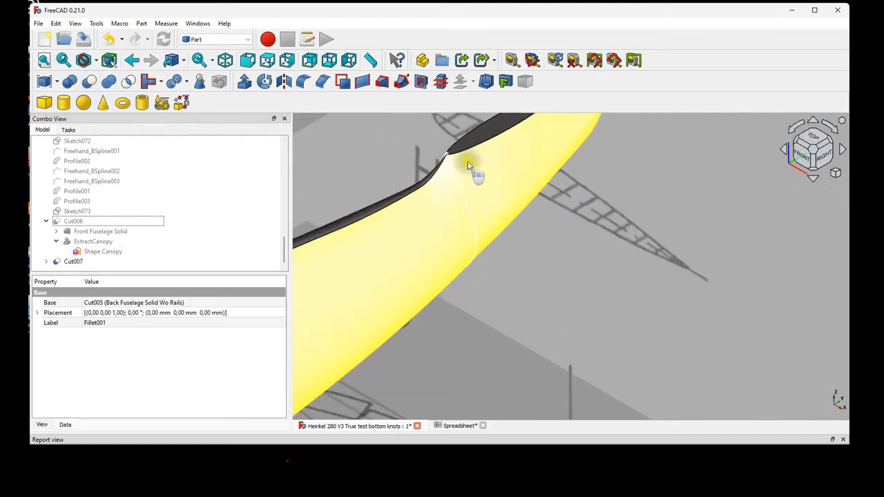
pyautogui.scroll(-3, 480, 164)
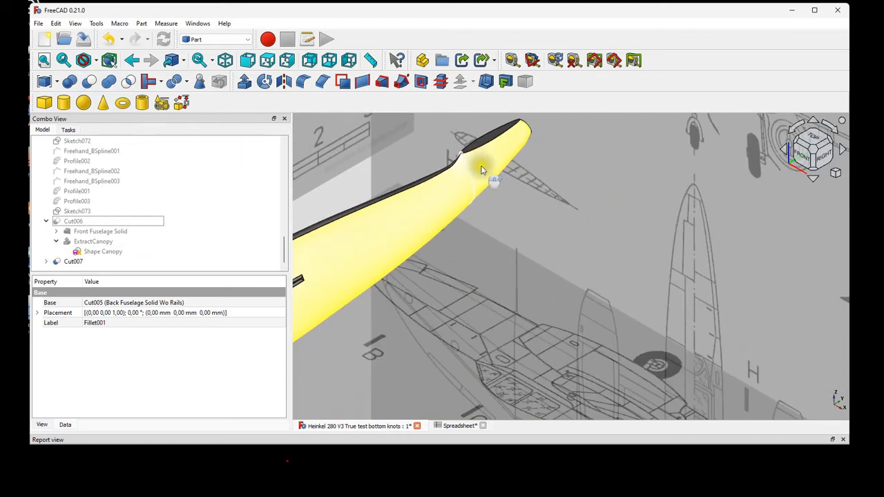
pyautogui.click(365, 189)
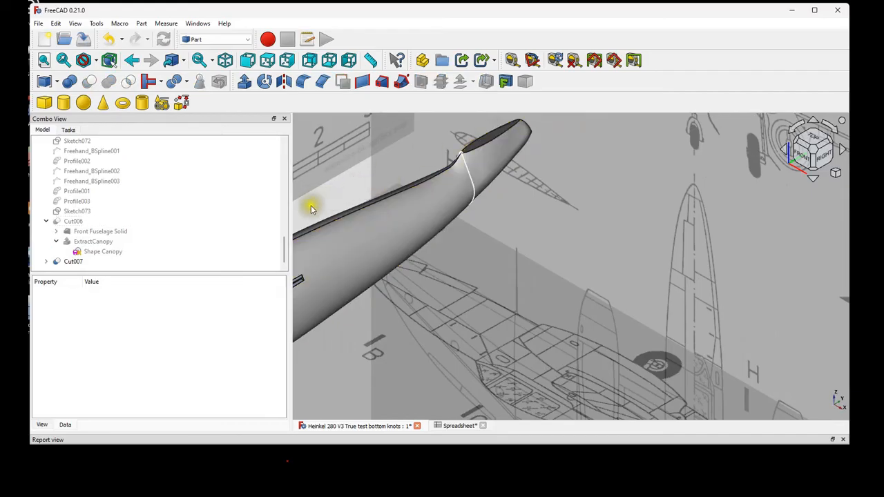
pyautogui.click(165, 230)
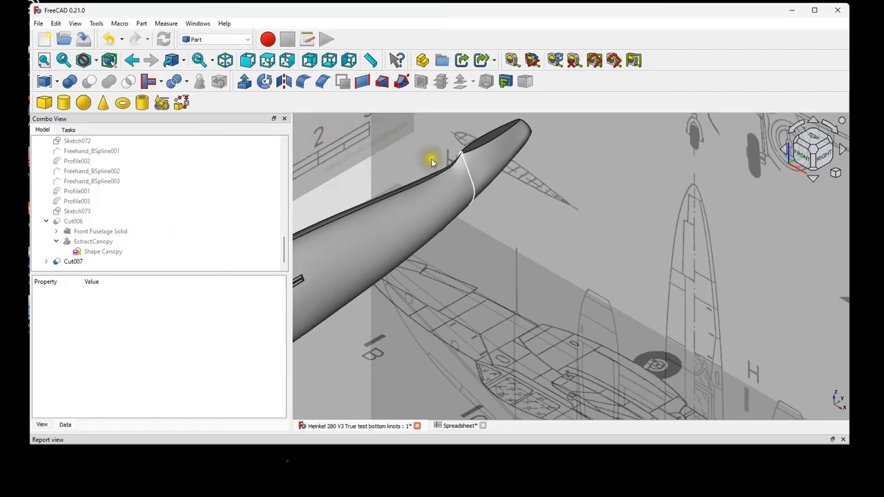
pyautogui.scroll(2, 498, 149)
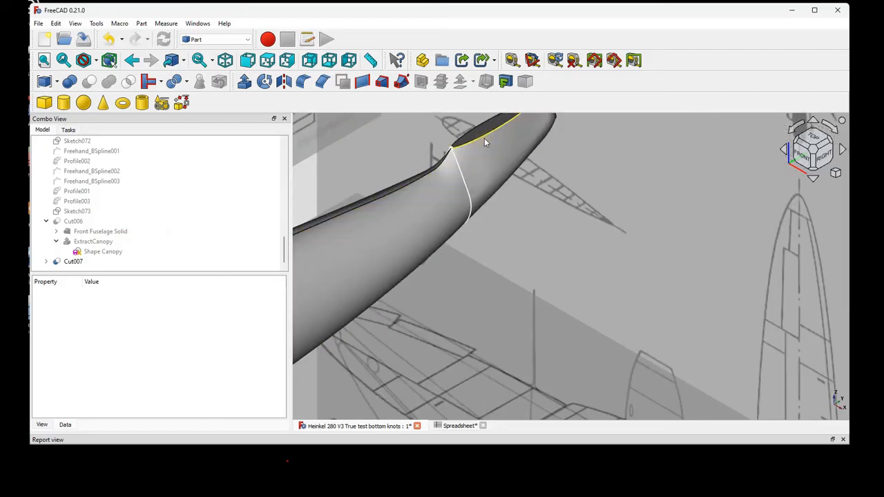
pyautogui.scroll(-2, 487, 136)
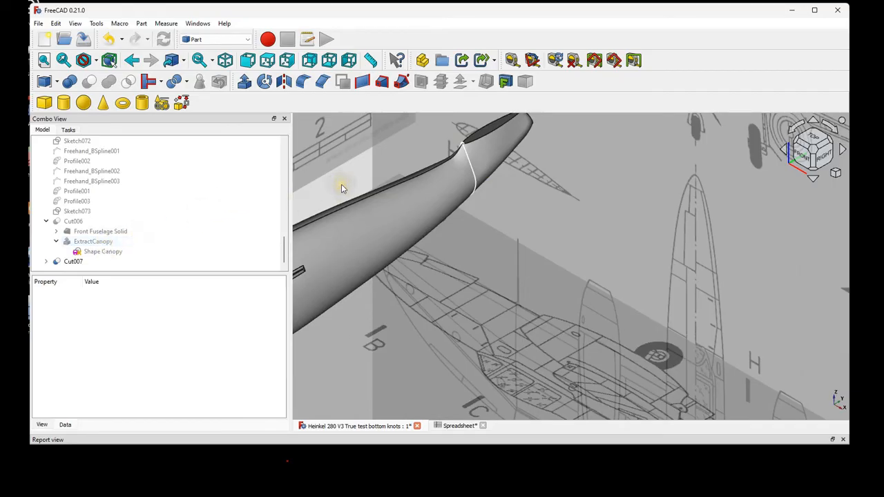
# Join the two curved edges around the flat tail cutout of Cut007 into one curve with the Curves workbench, and select the joined curve.
pyautogui.scroll(-1, 349, 183)
pyautogui.moveTo(345, 183); pyautogui.dragTo(296, 324, button='middle')
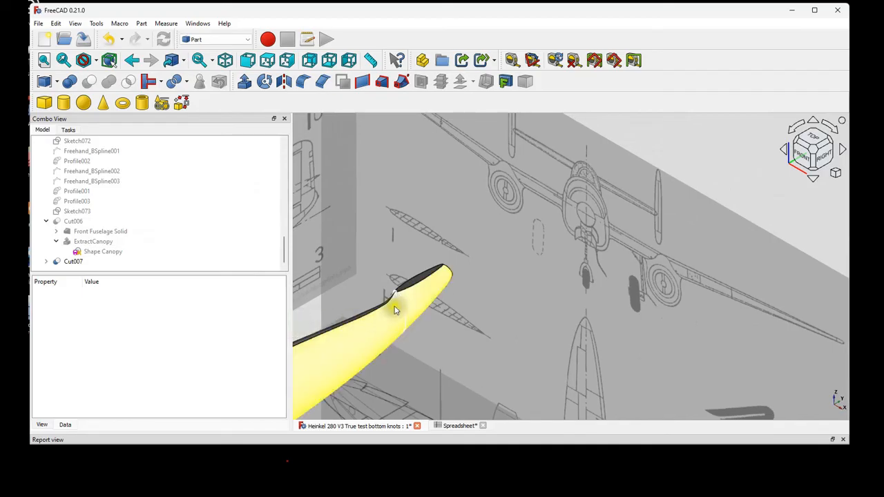
pyautogui.scroll(3, 395, 309)
pyautogui.click(429, 273)
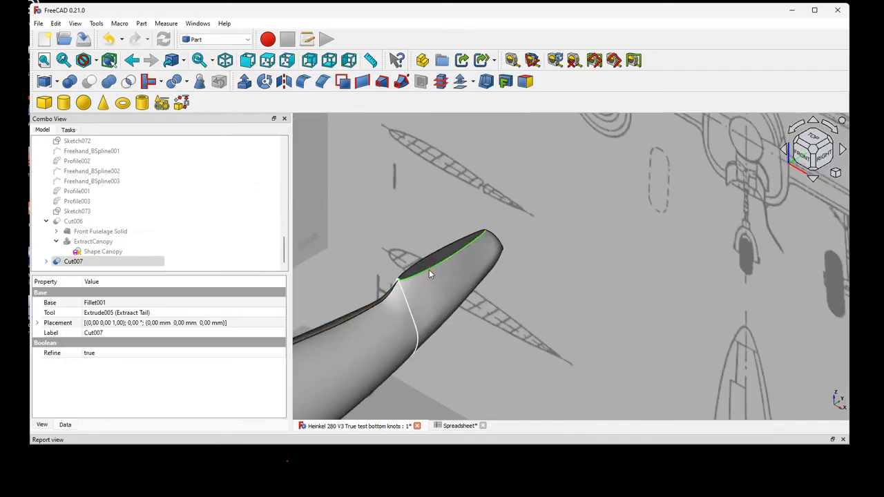
pyautogui.scroll(2, 415, 272)
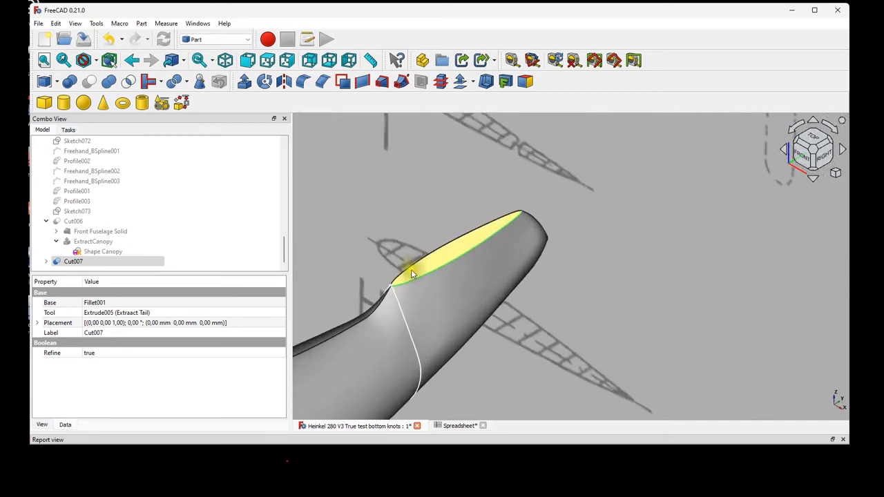
pyautogui.rightClick(351, 336)
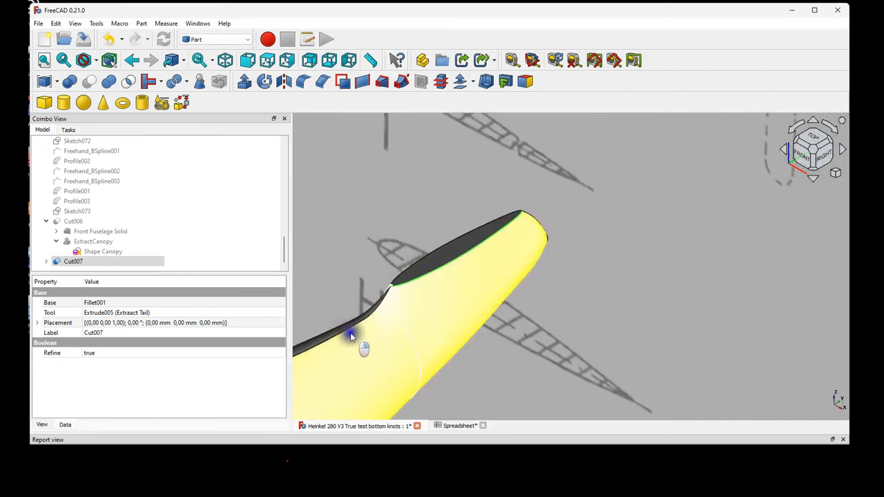
pyautogui.moveTo(351, 335); pyautogui.dragTo(447, 330, button='middle')
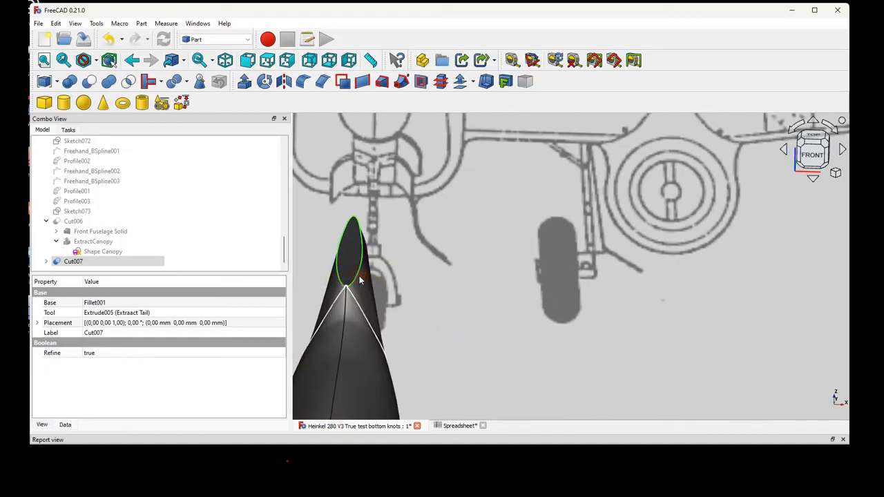
pyautogui.click(214, 39)
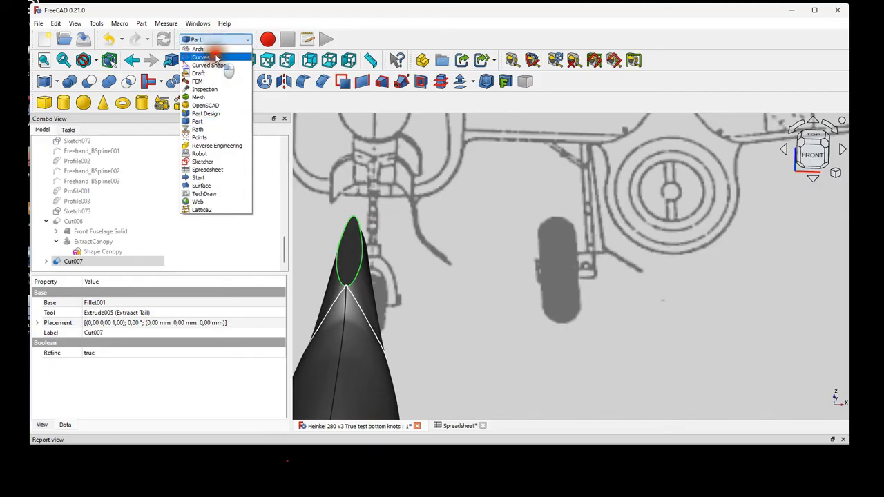
pyautogui.click(217, 58)
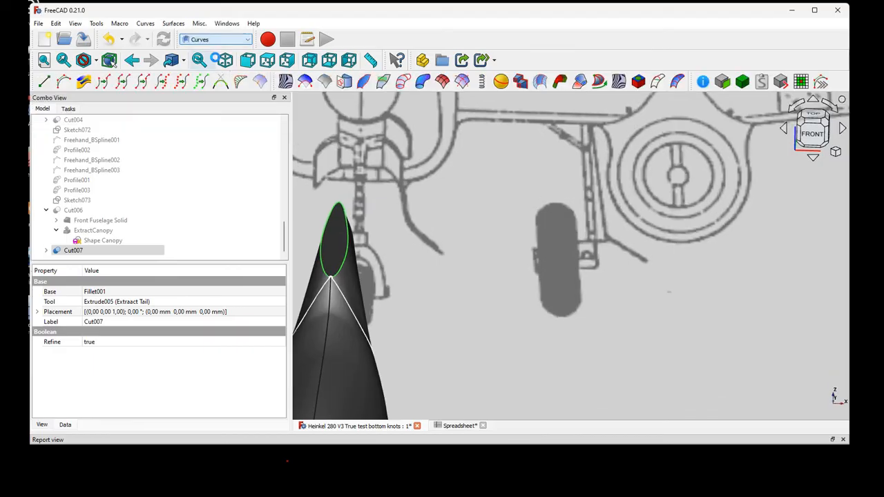
pyautogui.click(124, 82)
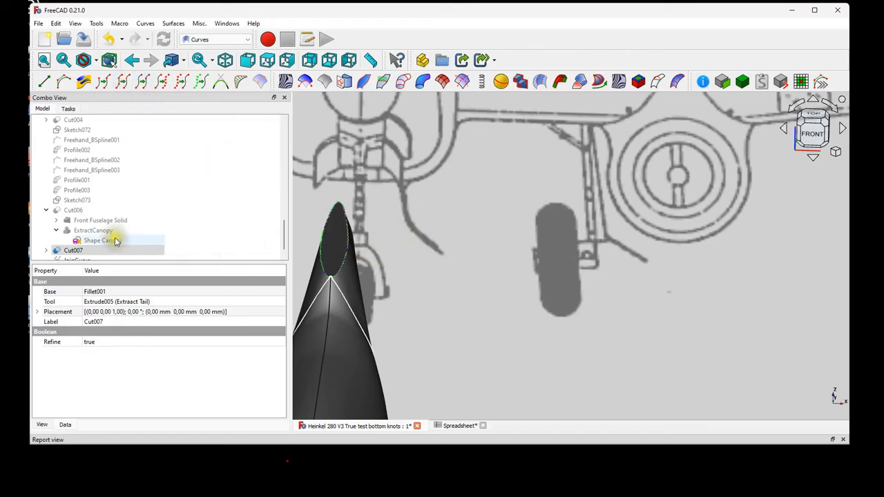
pyautogui.scroll(-1, 116, 240)
pyautogui.click(83, 250)
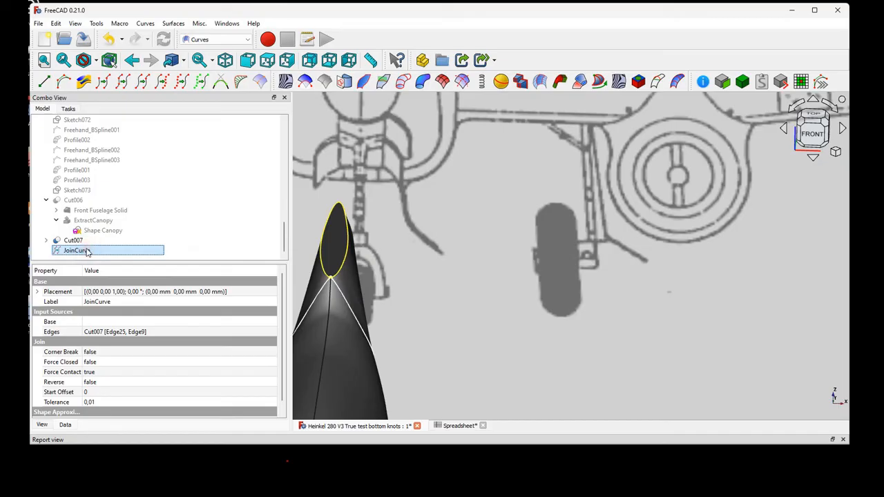